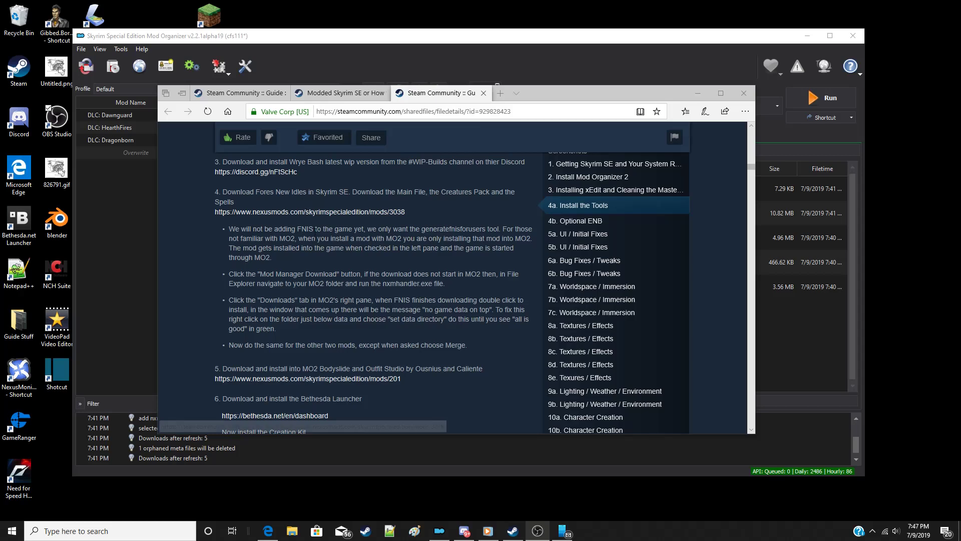
Examine the mod lists and merge instructions in the guide's 7a and 7b Worldspace / Immersion sections.
left_click(558, 286)
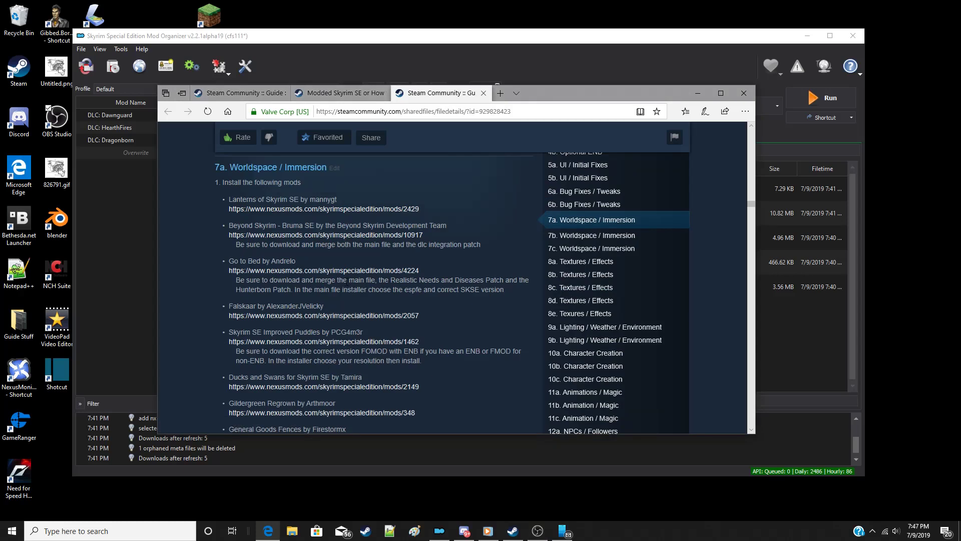
scroll(299, 308, "down", 2)
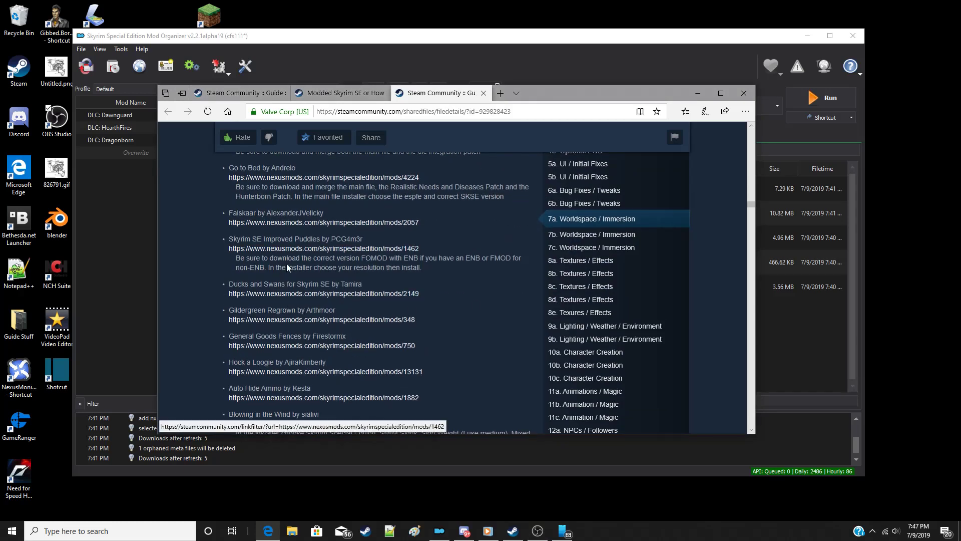
scroll(286, 267, "down", 4)
scroll(286, 271, "down", 3)
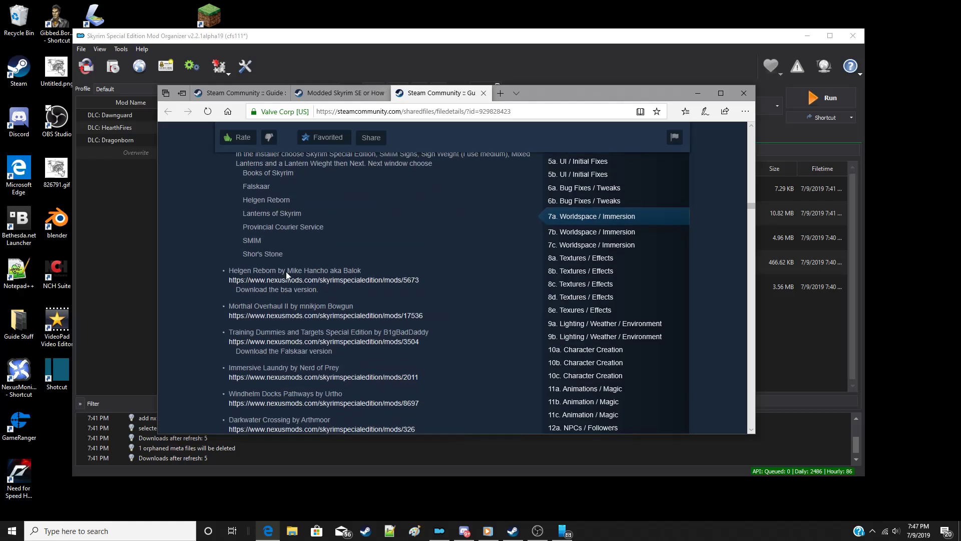
scroll(403, 284, "down", 6)
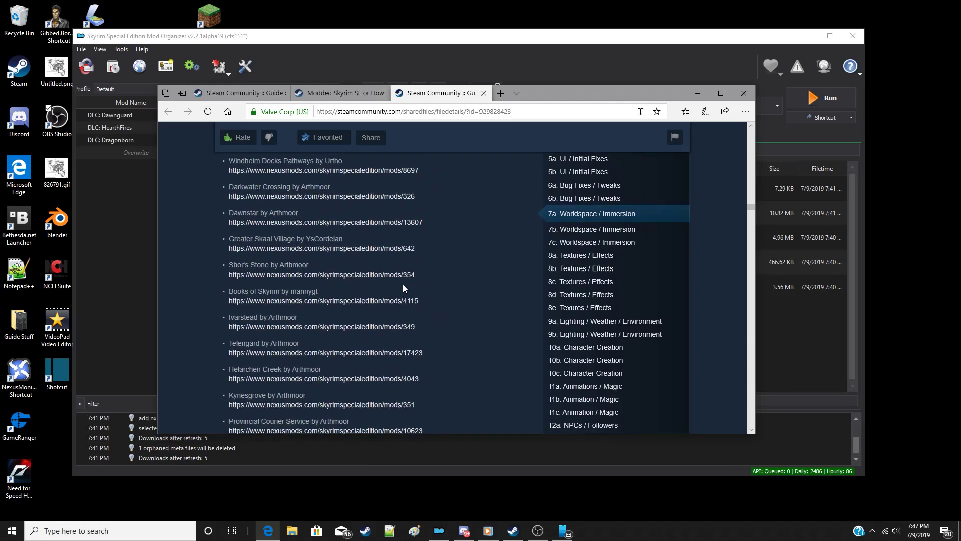
left_click(596, 227)
scroll(336, 257, "down", 4)
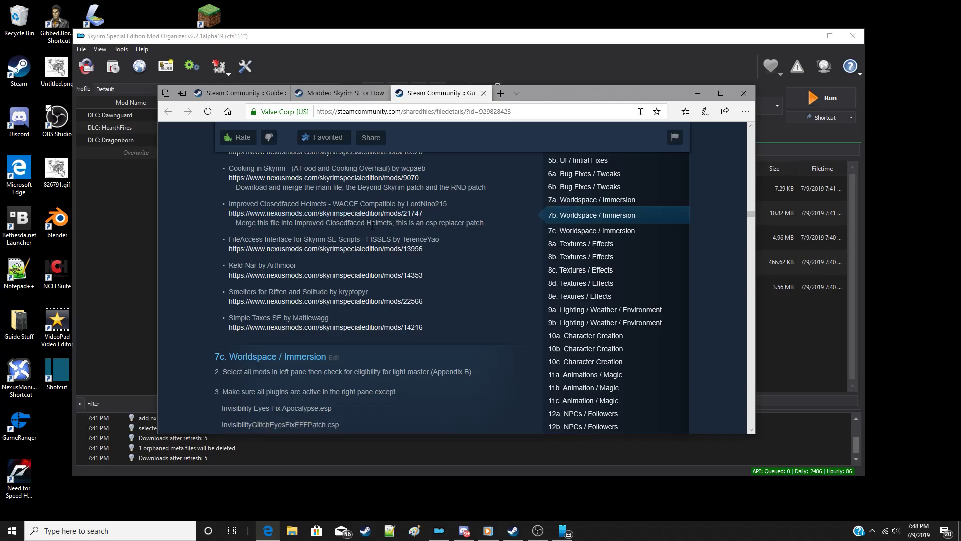
scroll(371, 225, "up", 10)
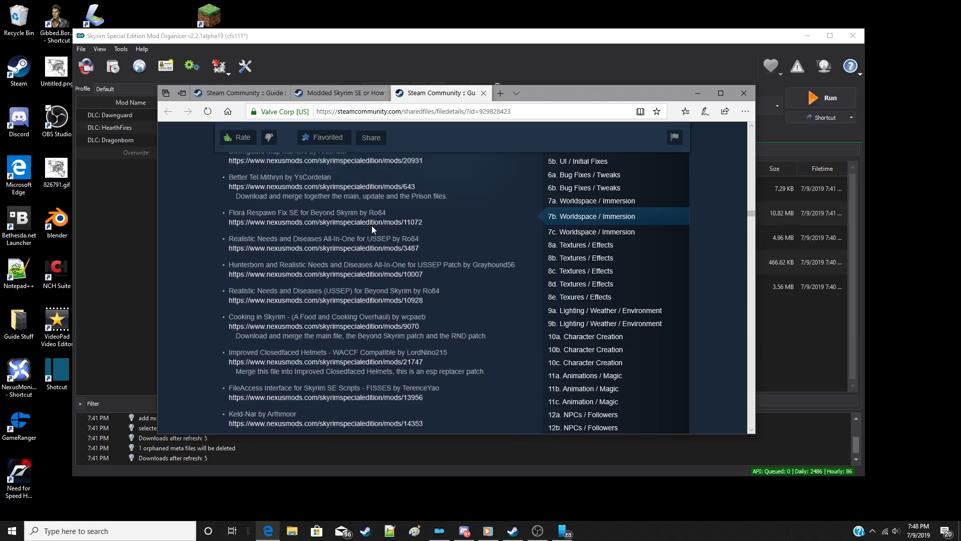
scroll(365, 235, "up", 6)
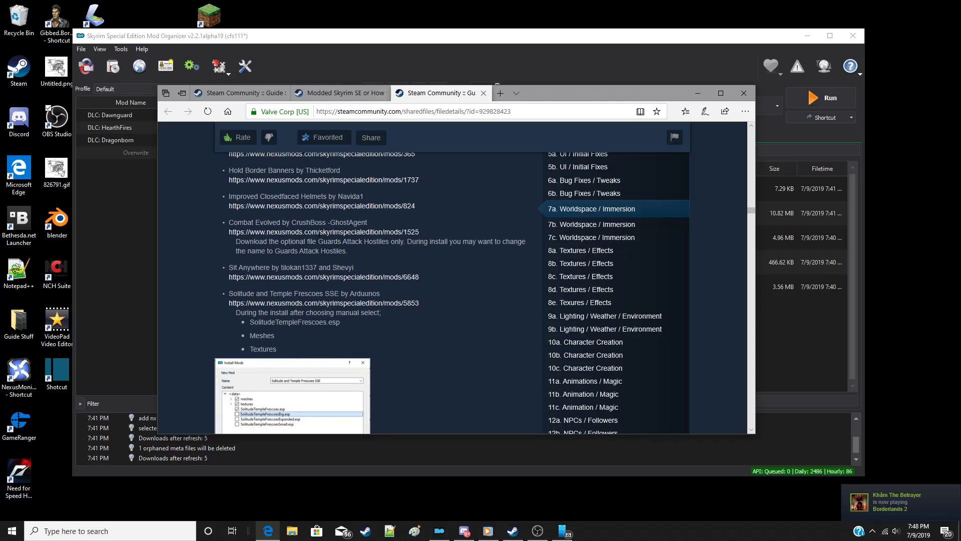
scroll(320, 246, "up", 2)
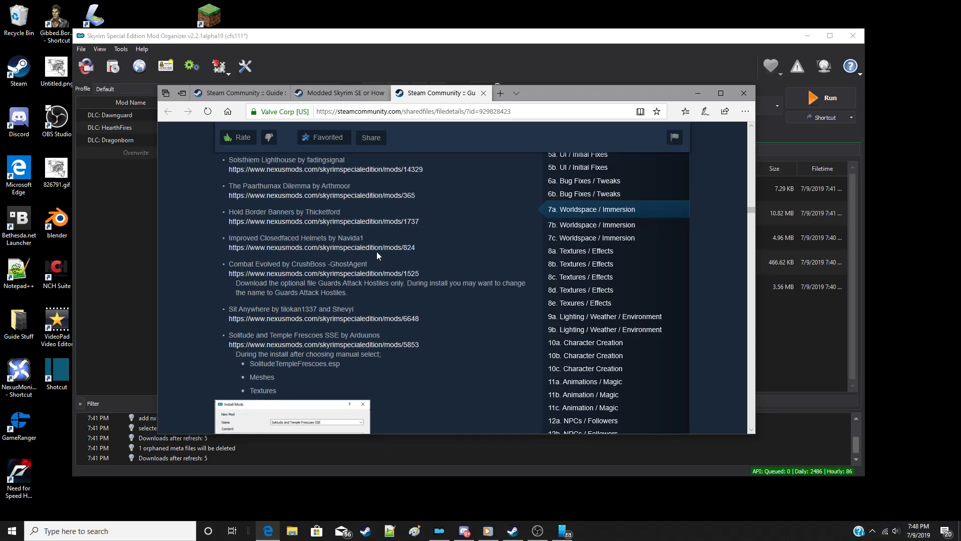
Switch to Mod Organizer and install the downloaded FNIS Behavior SE 7.4.5 archive with its Data folder set as the data directory.
left_click(698, 94)
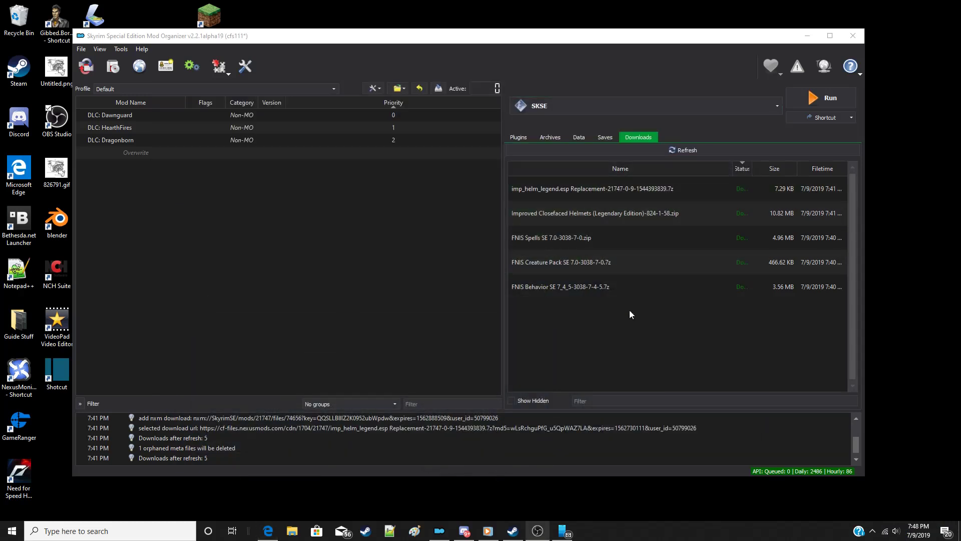
left_click(602, 290)
double_click(576, 287)
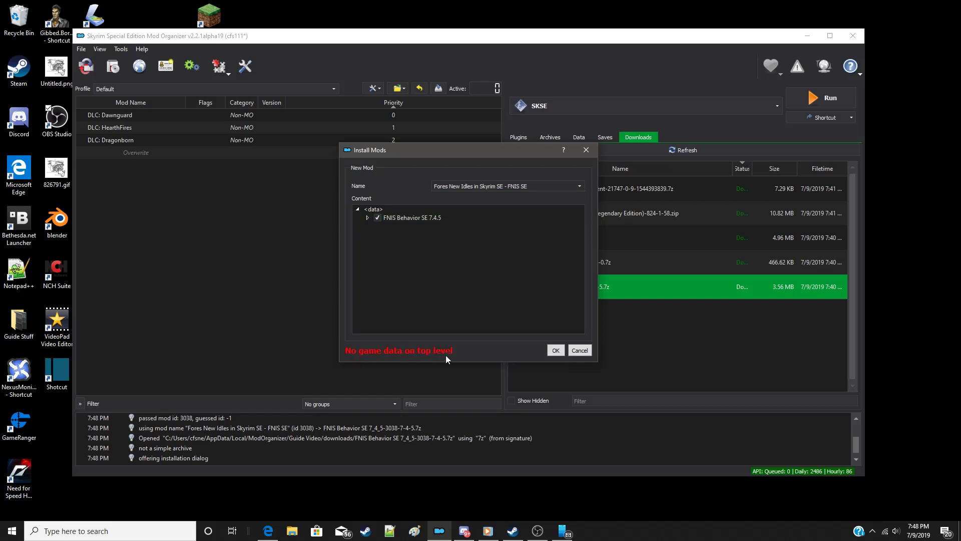
left_click(367, 218)
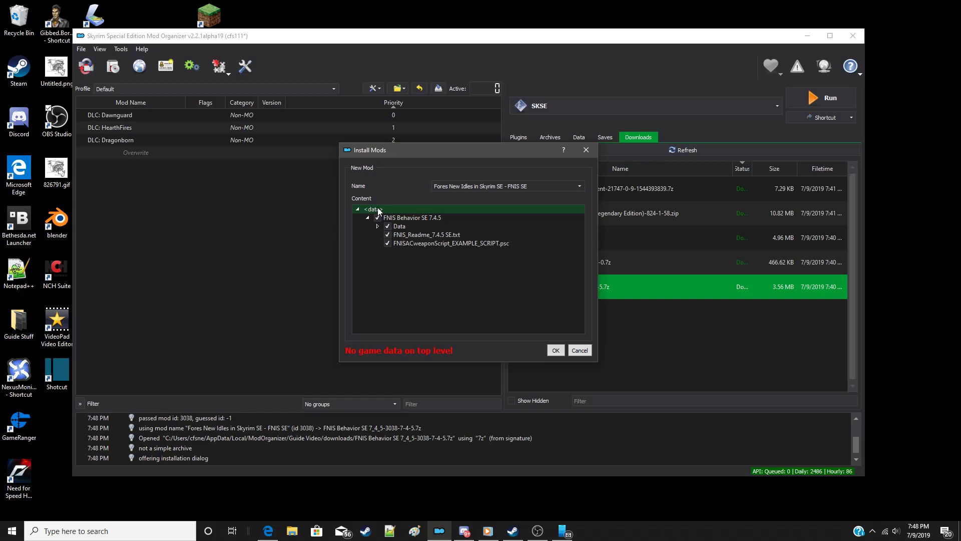
left_click(378, 226)
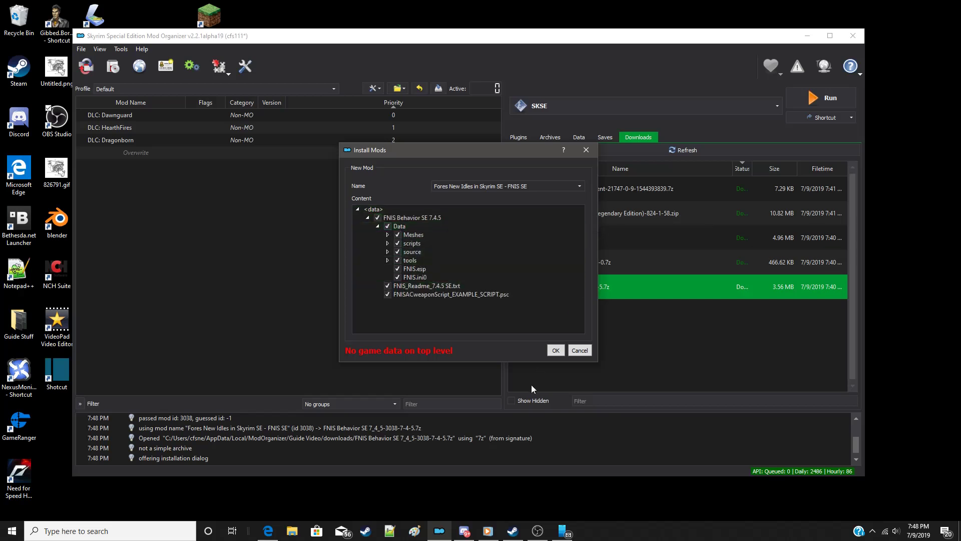
right_click(406, 226)
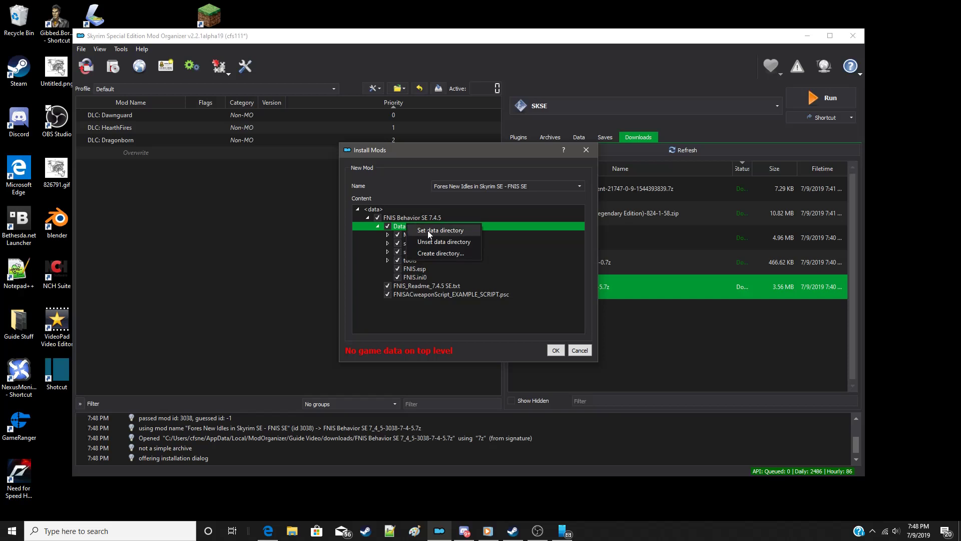
left_click(427, 230)
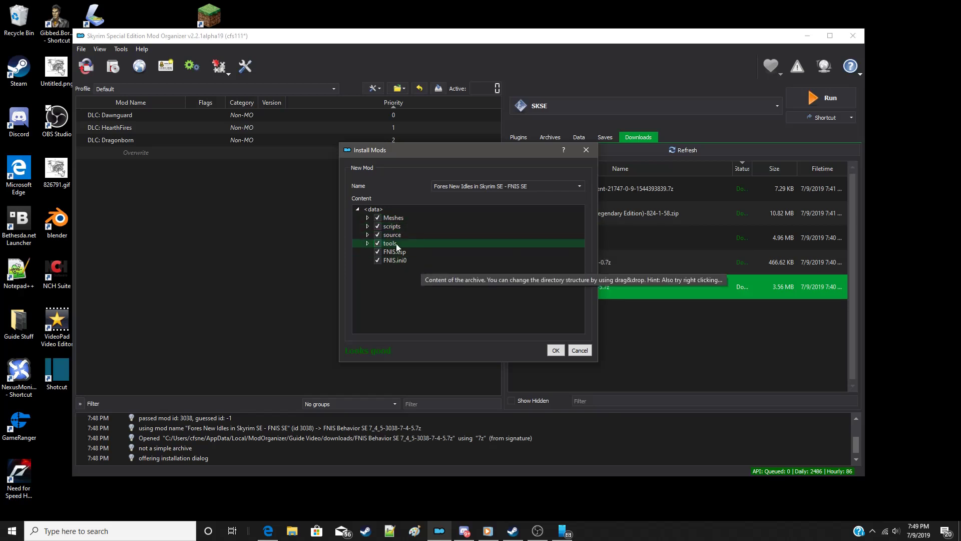
left_click(556, 351)
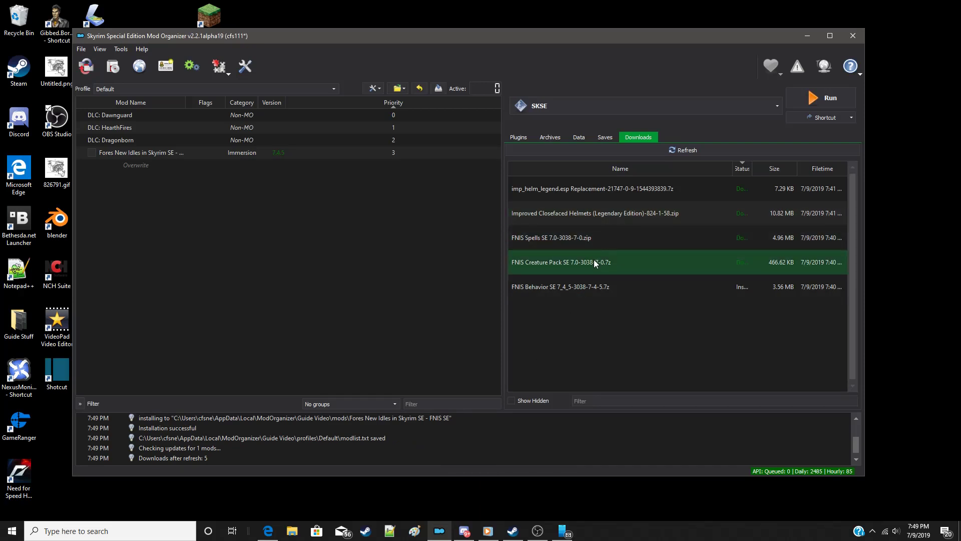
Open the mods folder in File Explorer and examine the contents of the Fores New Idles in Skyrim SE - FNIS SE folder.
mouse_move(593, 260)
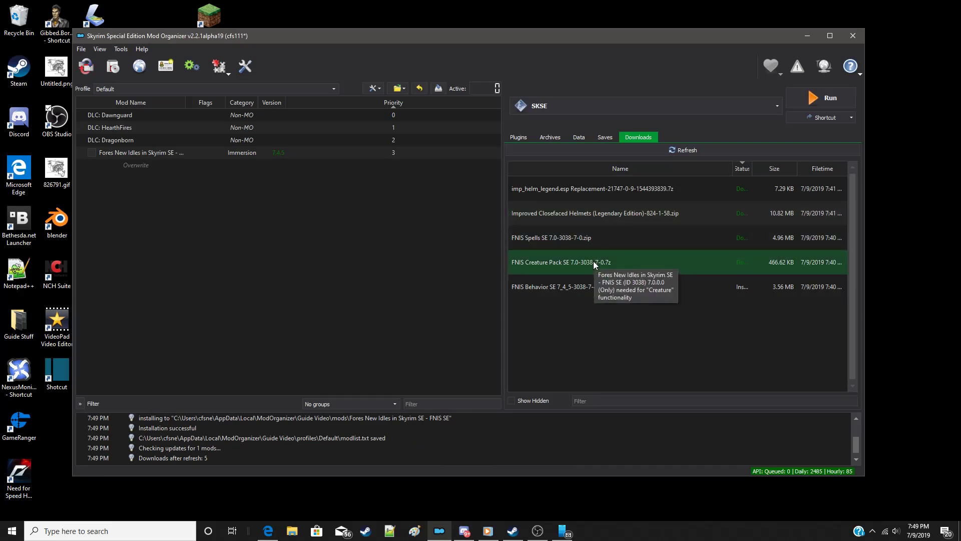
mouse_move(592, 238)
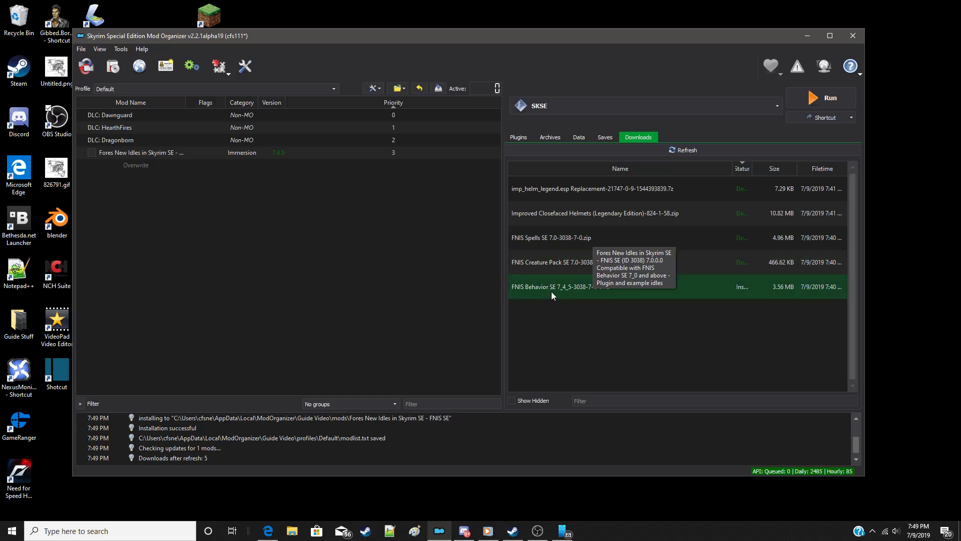
mouse_move(552, 291)
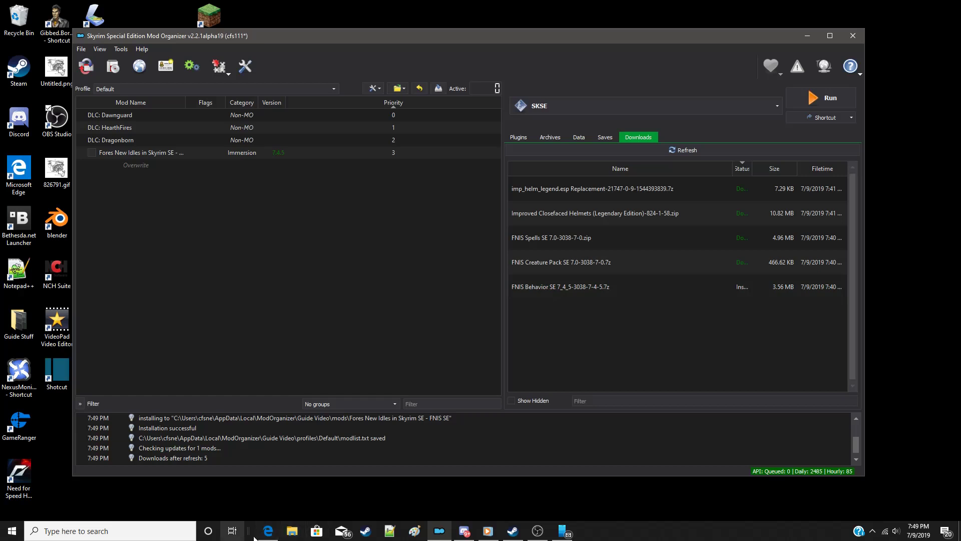
left_click(392, 89)
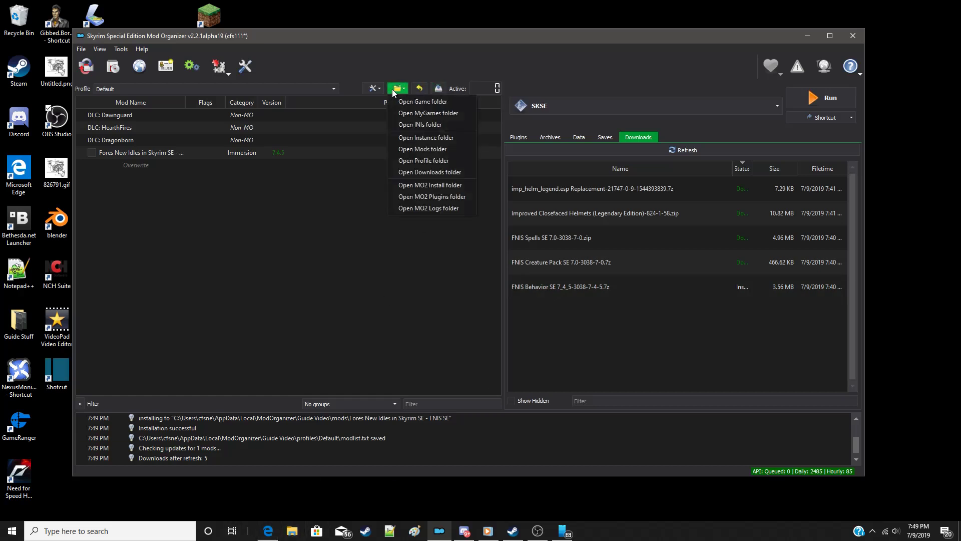
left_click(422, 149)
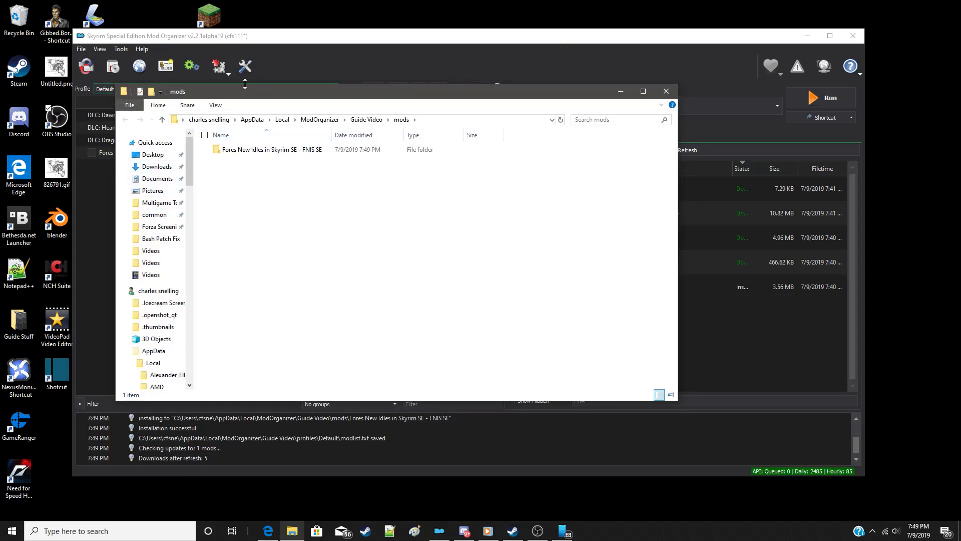
left_click_drag(324, 92, 413, 110)
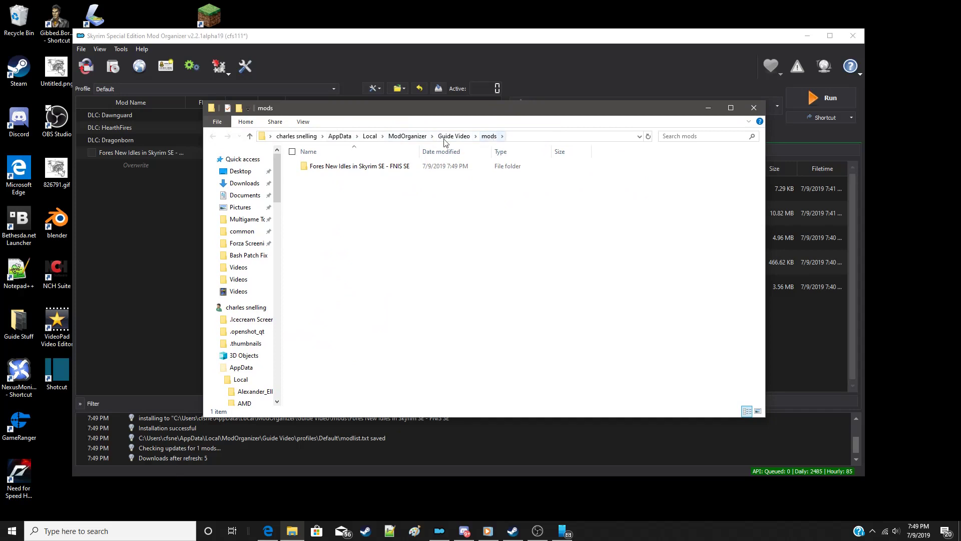
double_click(312, 170)
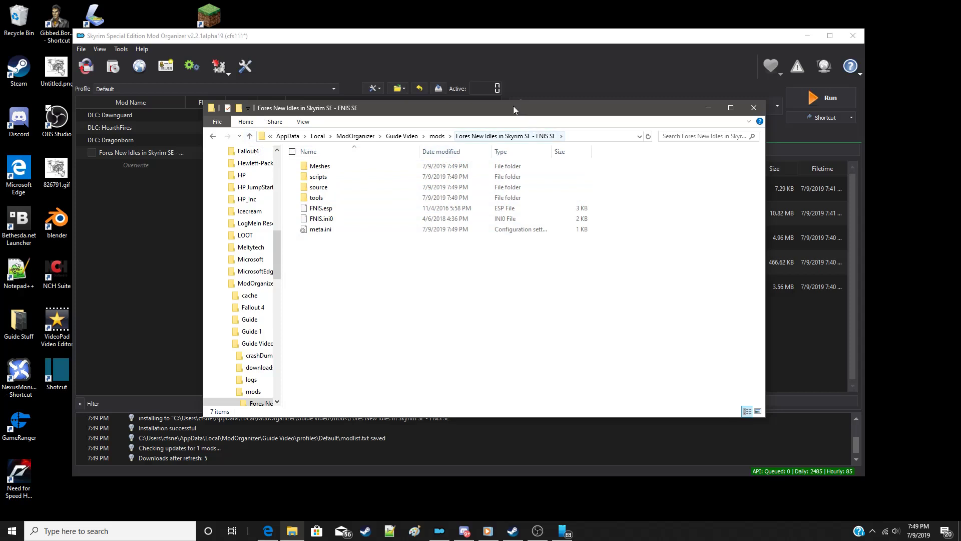
mouse_move(509, 113)
left_mouse_down()
mouse_move(535, 400)
mouse_move(501, 115)
left_mouse_up()
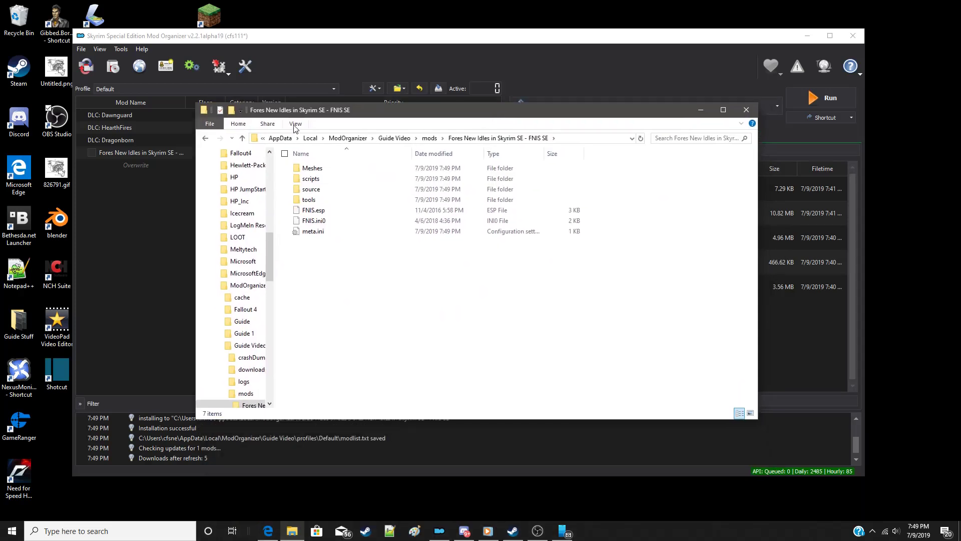
left_click(243, 138)
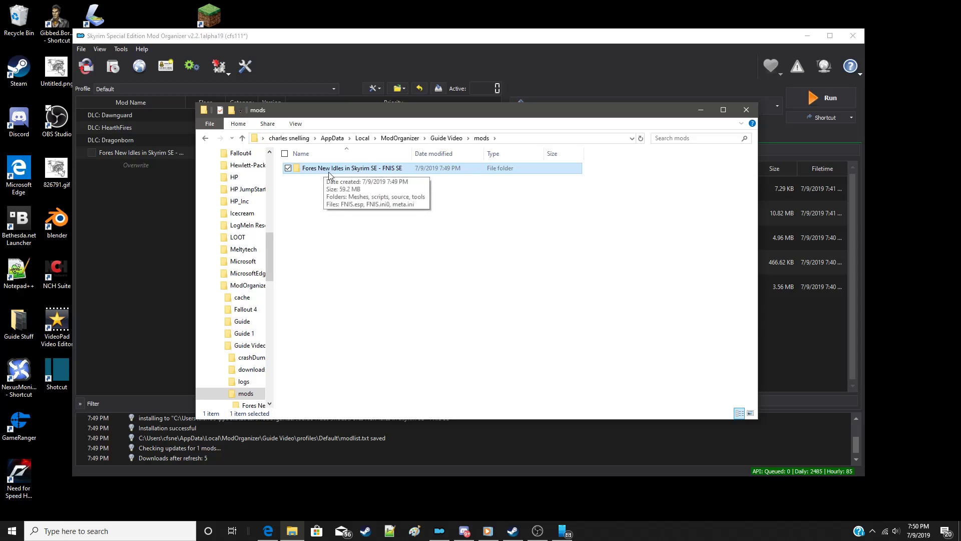
double_click(329, 172)
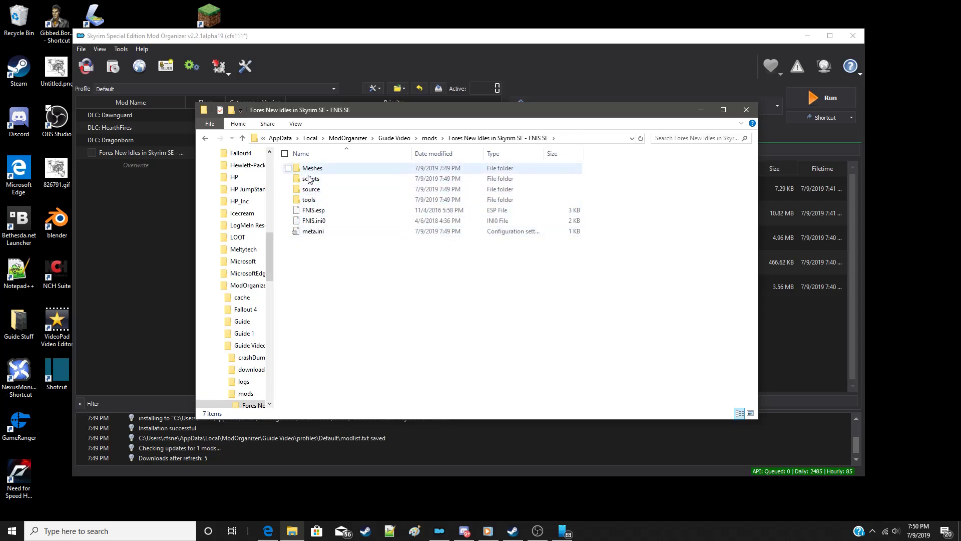
left_click(746, 110)
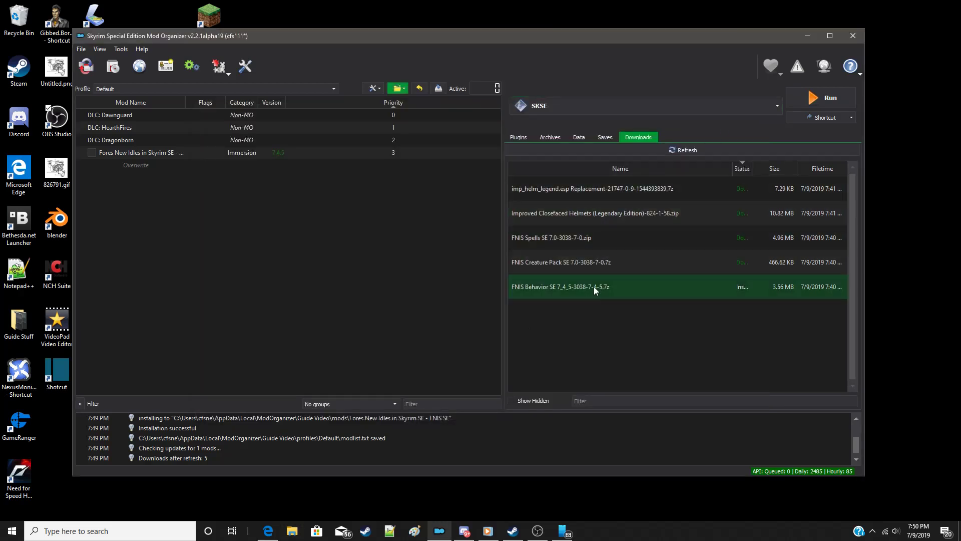
left_click(577, 265)
double_click(576, 263)
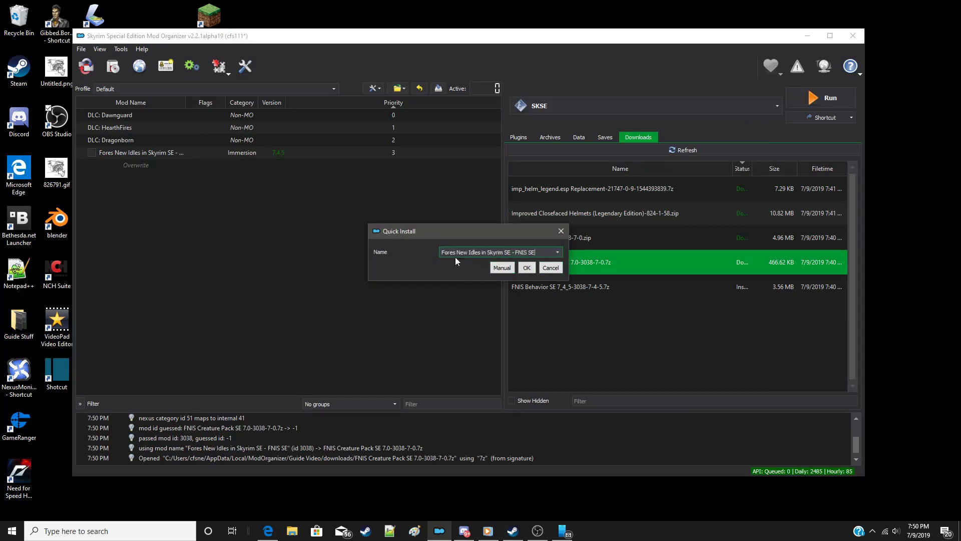
left_click_drag(468, 231, 521, 236)
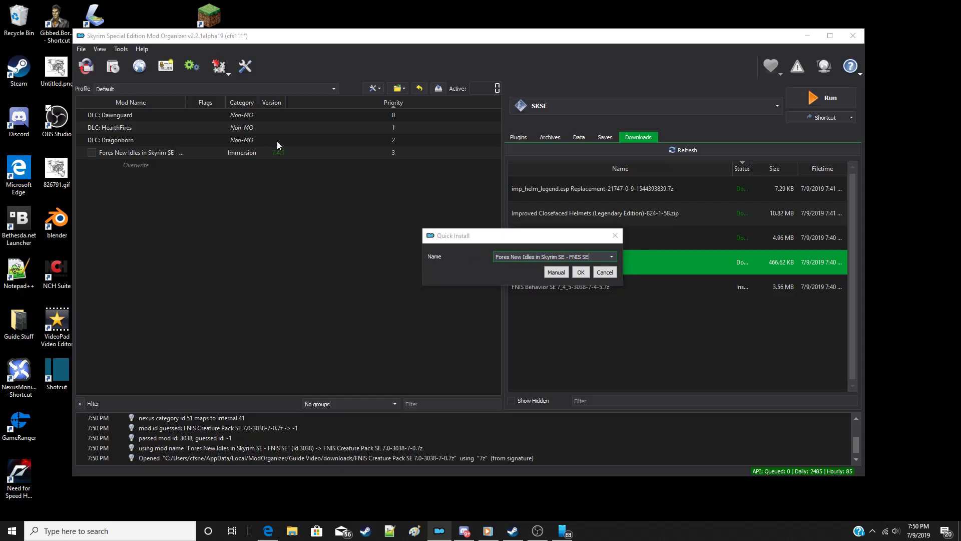
left_click(605, 273)
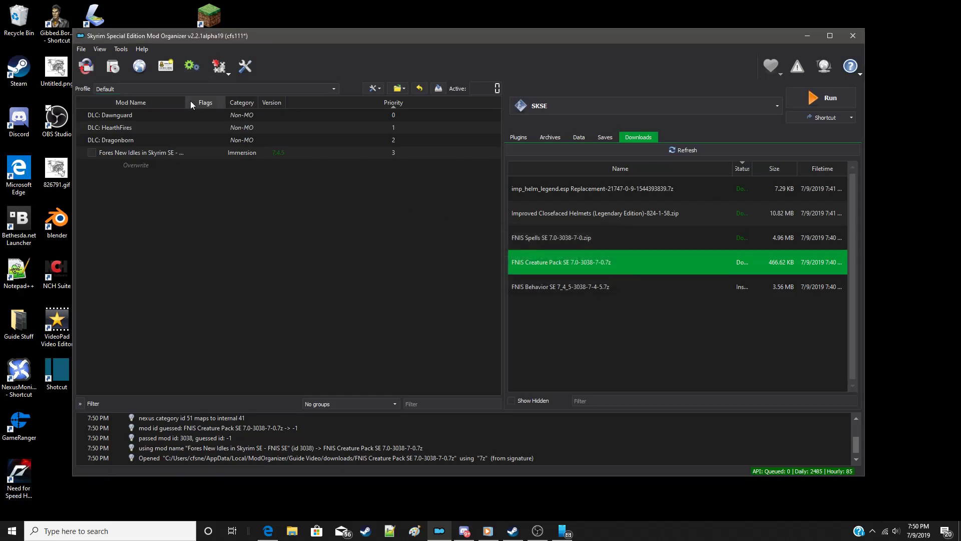
Install the FNIS Creature Pack SE 7.0 archive with its Data folder as the data directory, merging it into the existing FNIS mod.
left_click_drag(186, 102, 235, 109)
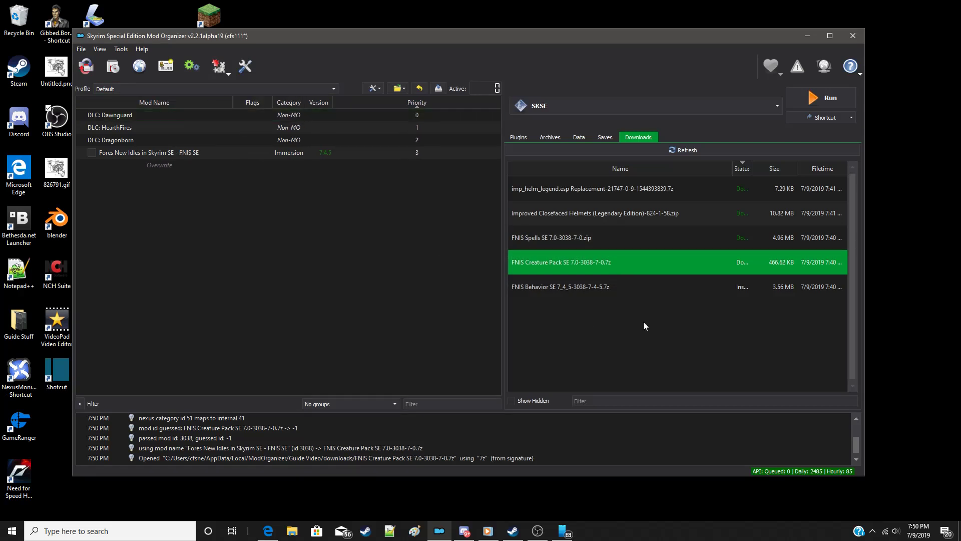
double_click(621, 260)
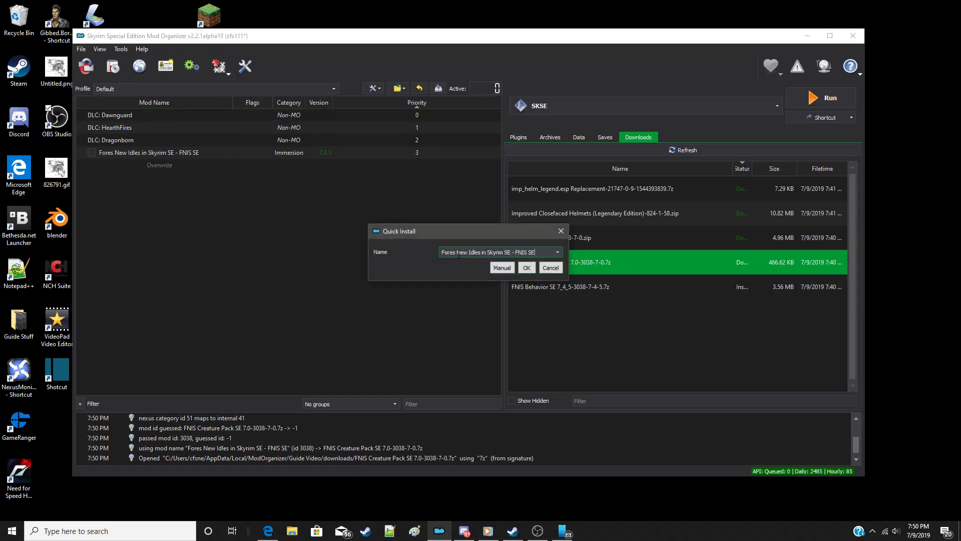
left_click(502, 267)
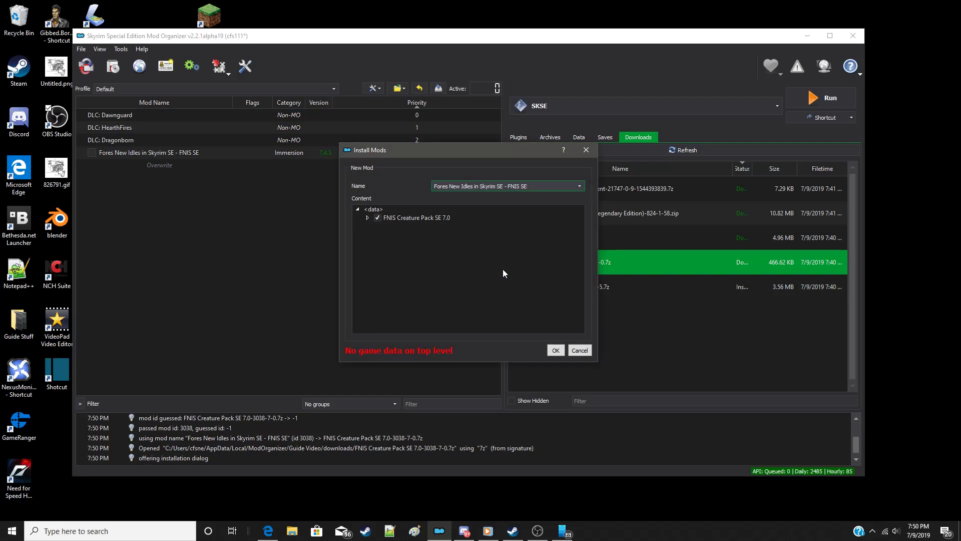
left_click(367, 217)
right_click(398, 225)
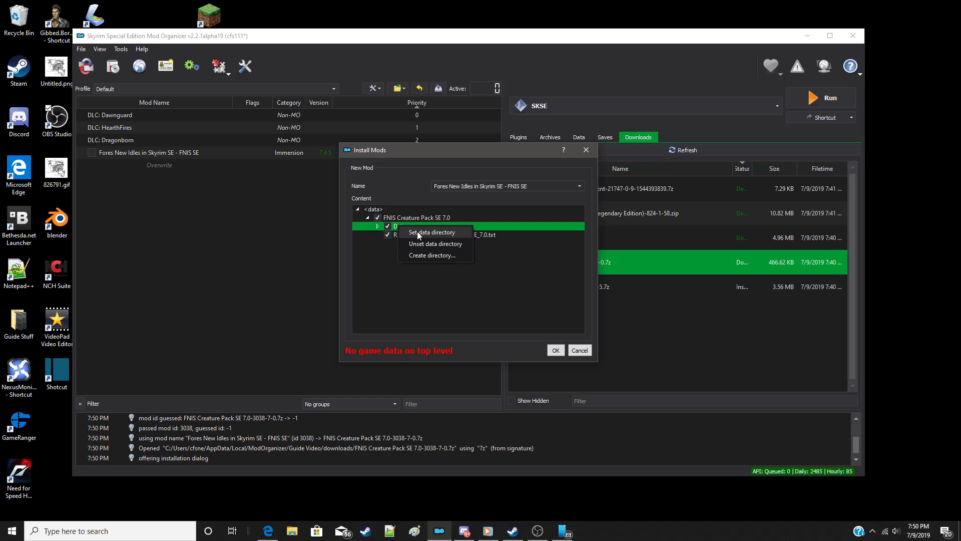
left_click(418, 233)
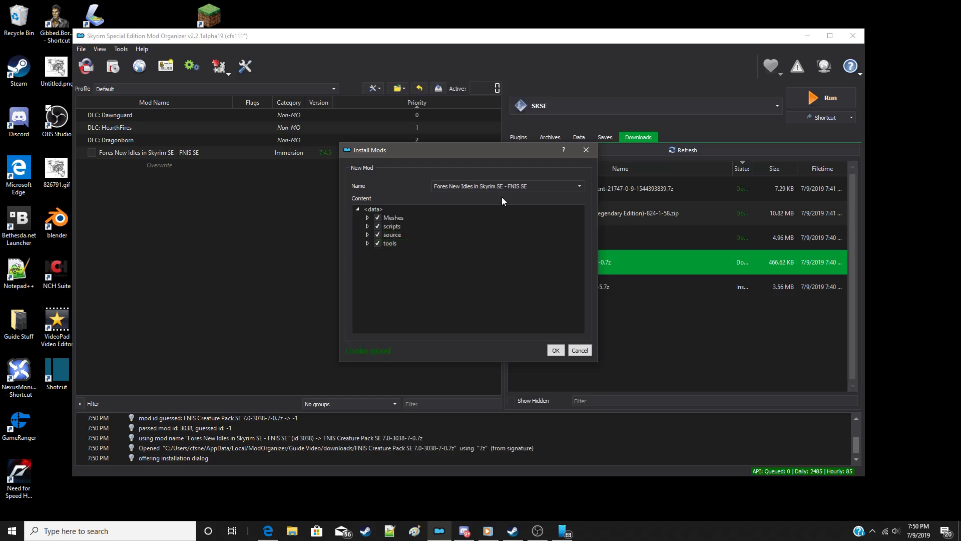
left_click(556, 350)
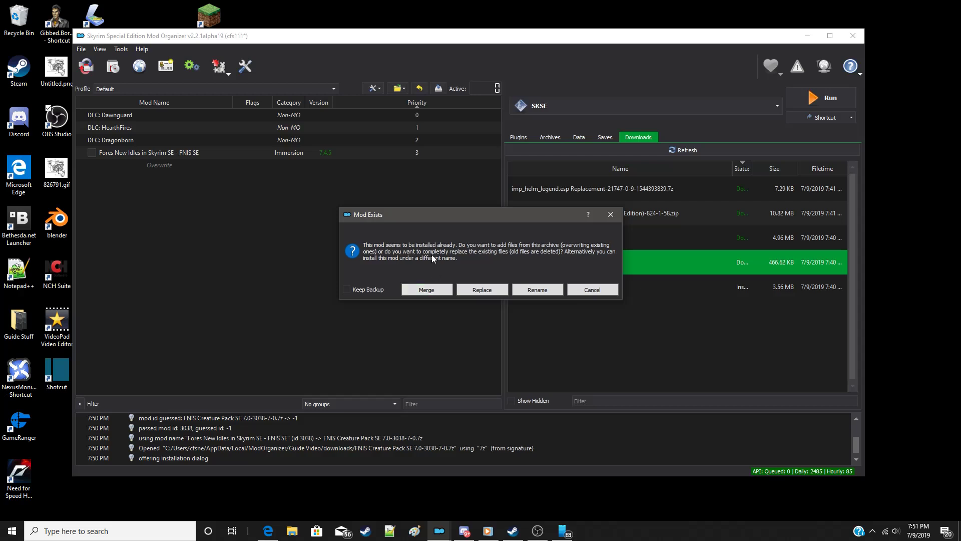
left_click(426, 290)
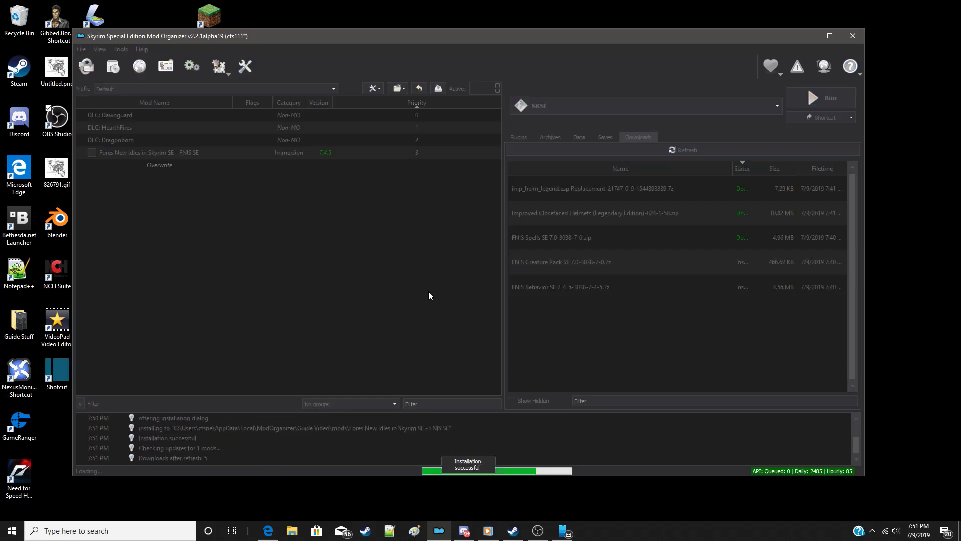
Install the FNIS Spells SE 7.0 archive with its Data folder as the data directory and merge it into the existing FNIS mod.
left_click(632, 237)
double_click(633, 237)
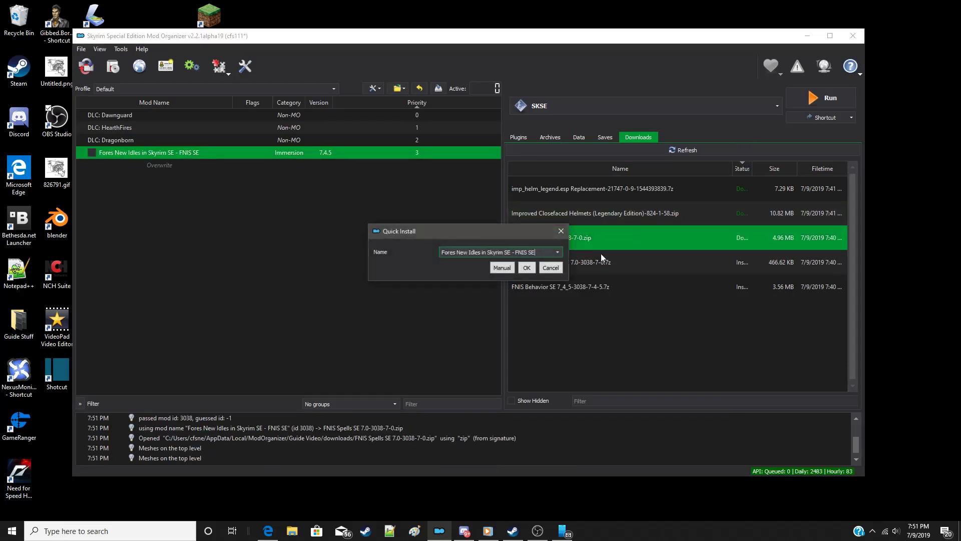
left_click(501, 268)
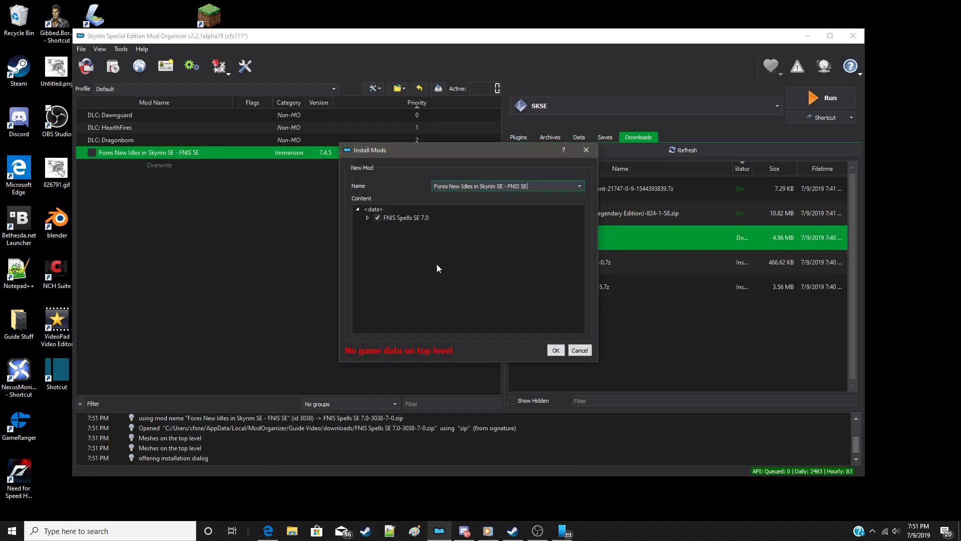
left_click(367, 218)
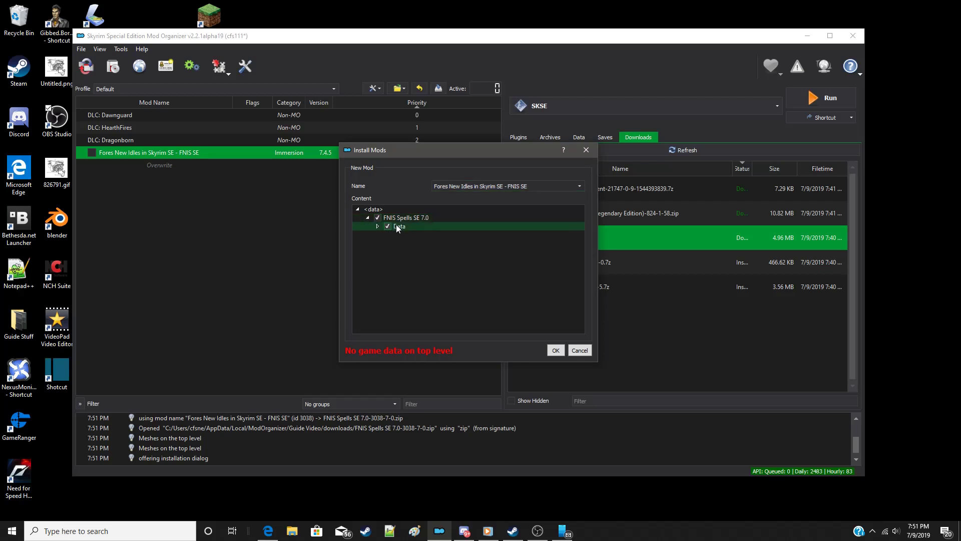
left_click(398, 226)
right_click(398, 227)
left_click(410, 232)
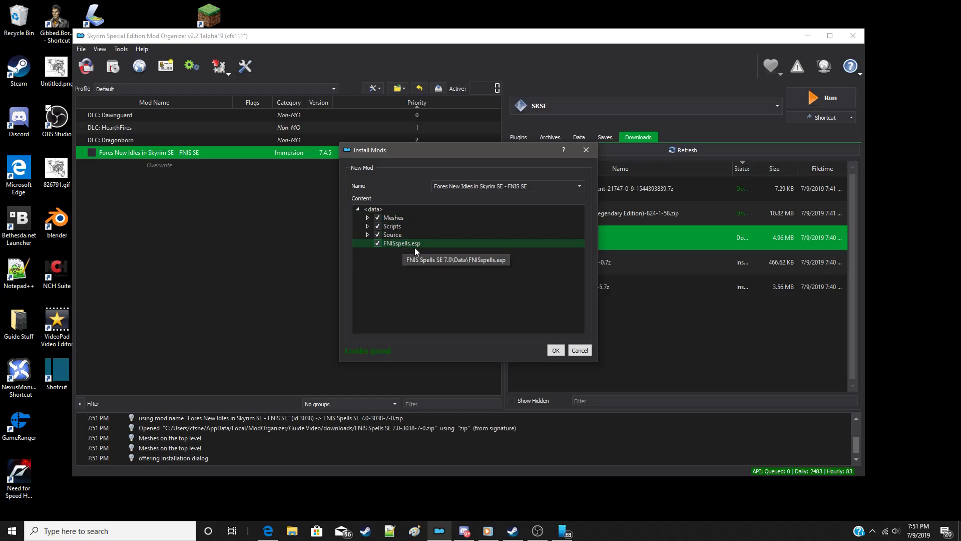
left_click(557, 349)
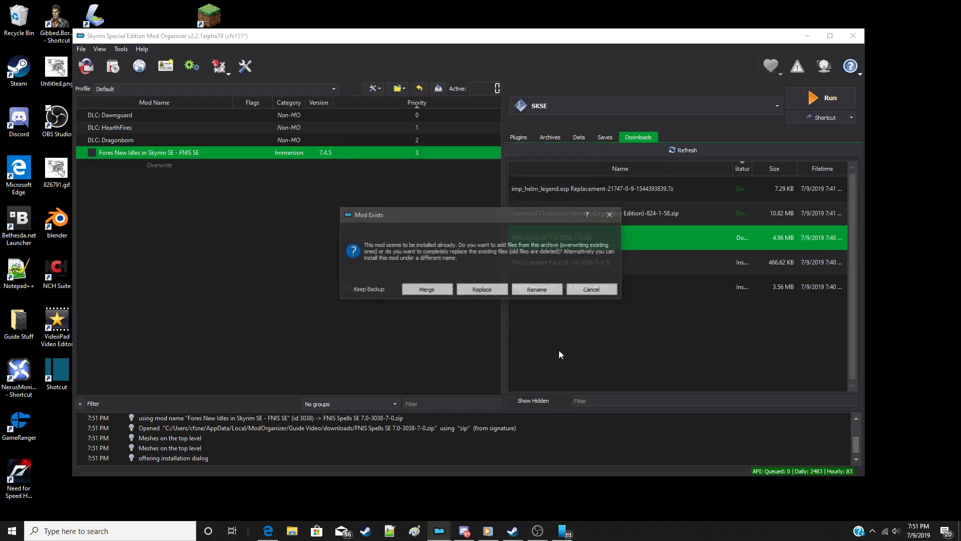
left_click(424, 290)
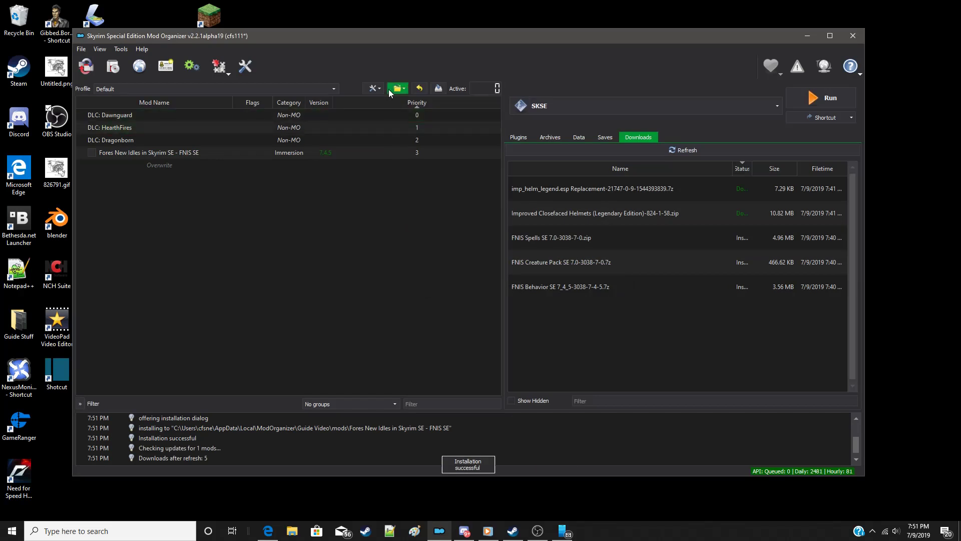
Examine the merged files in the Fores New Idles in Skyrim SE - FNIS SE folder inside the instance's mods folder.
left_click(396, 88)
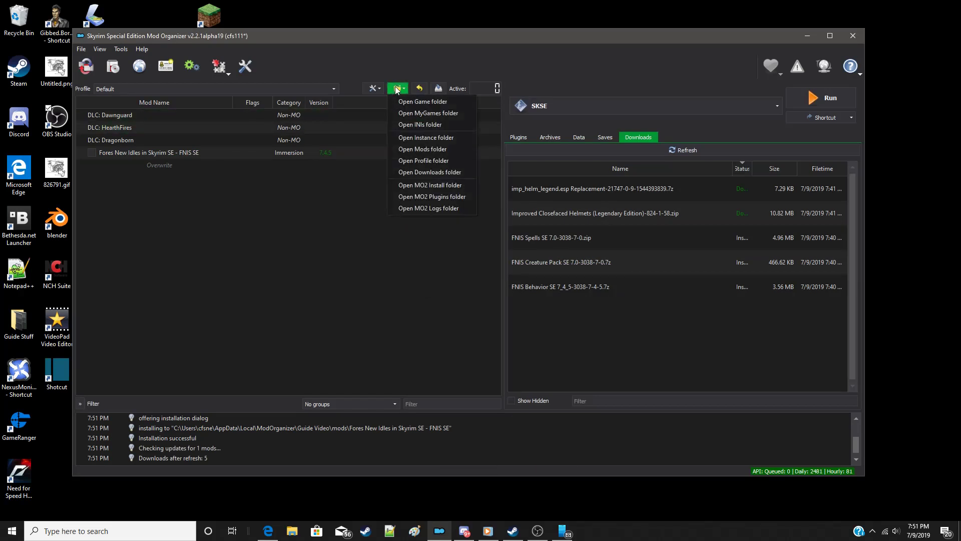
left_click(415, 137)
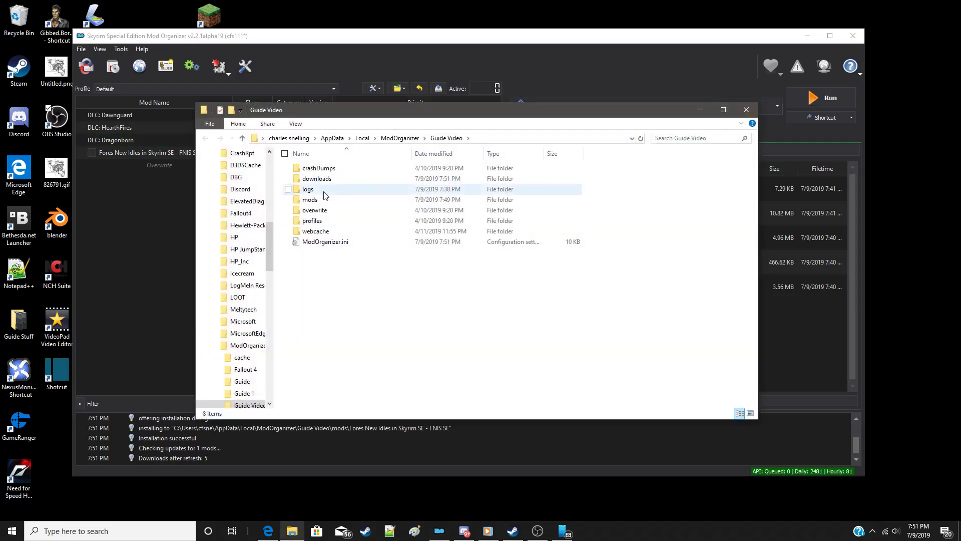
double_click(298, 199)
left_click(298, 168)
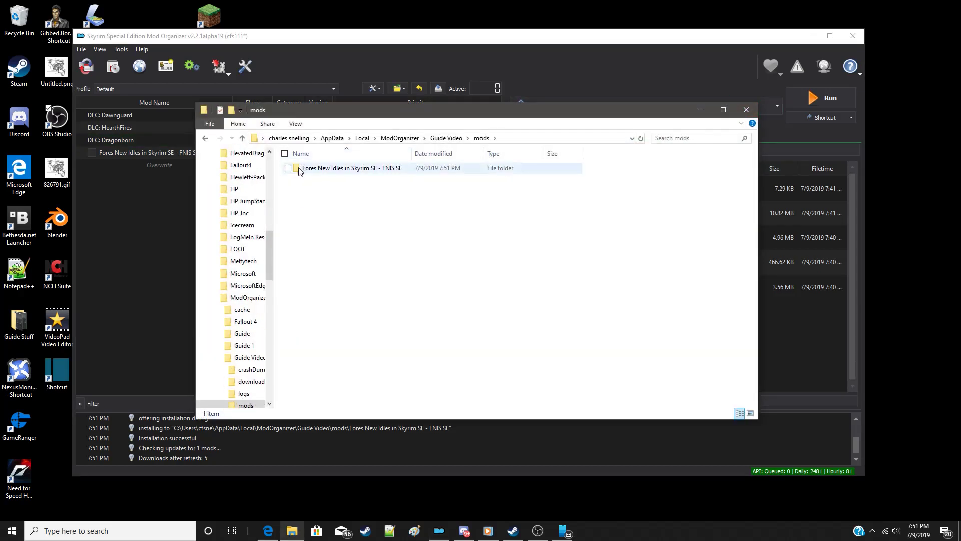
double_click(297, 169)
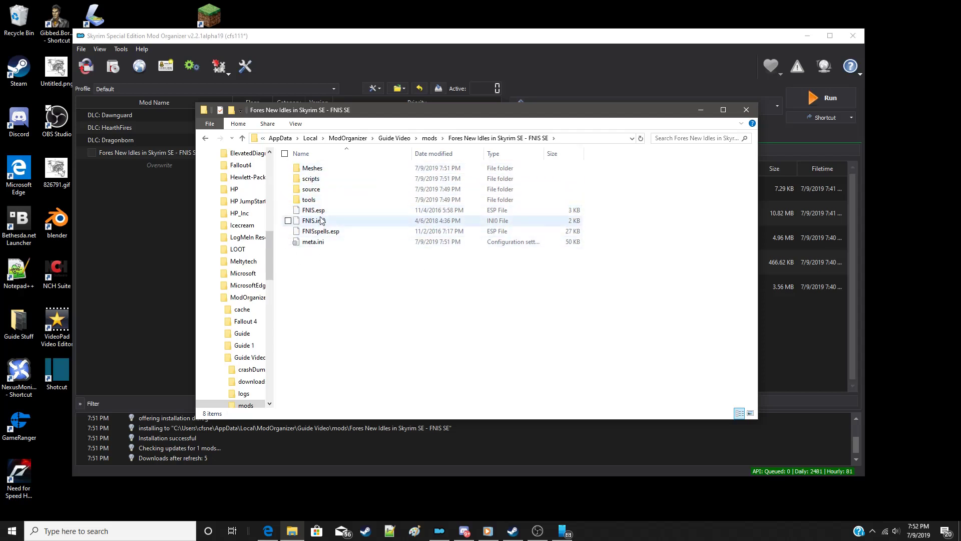
left_click(747, 109)
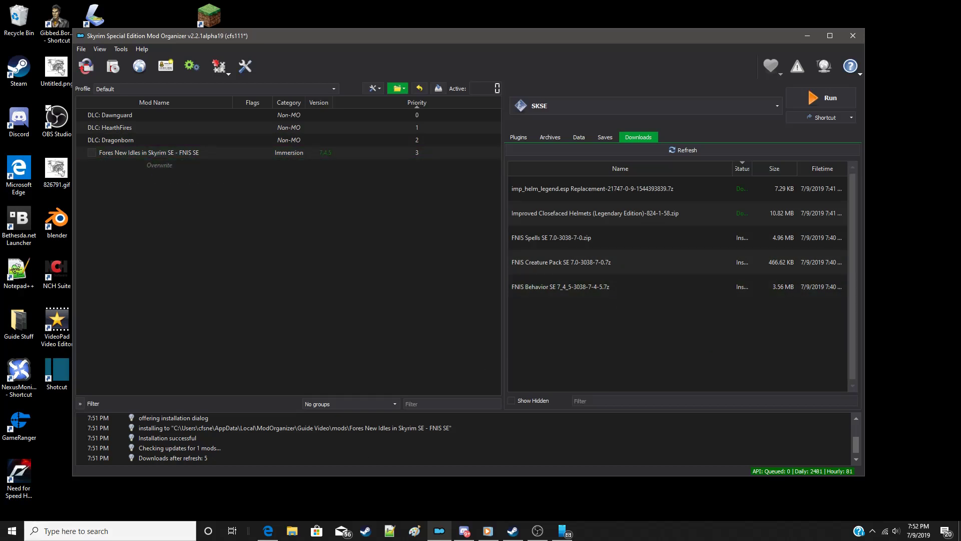
Switch to the Steam guide in the browser and look up the Improved Closedfaced Helmets entry in section 7a.
left_click(513, 531)
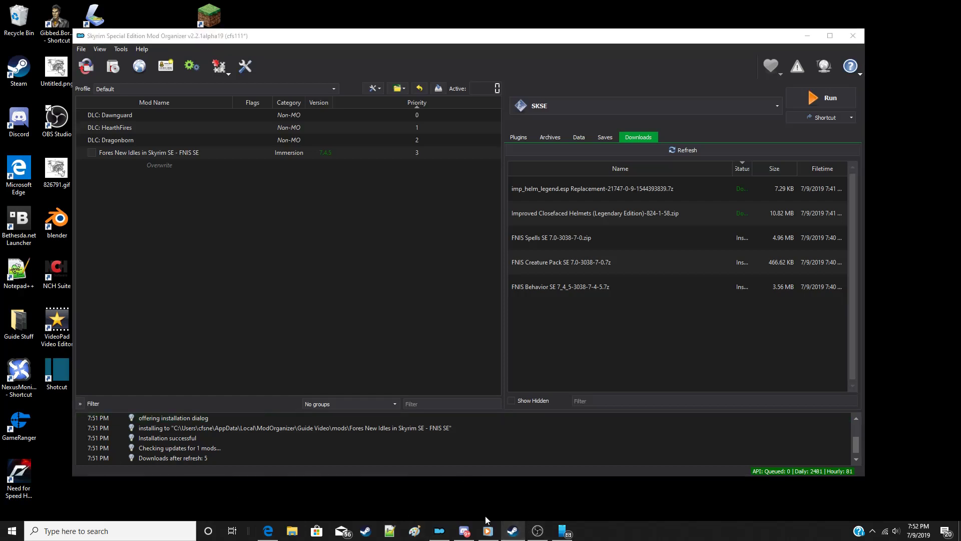
left_click(439, 530)
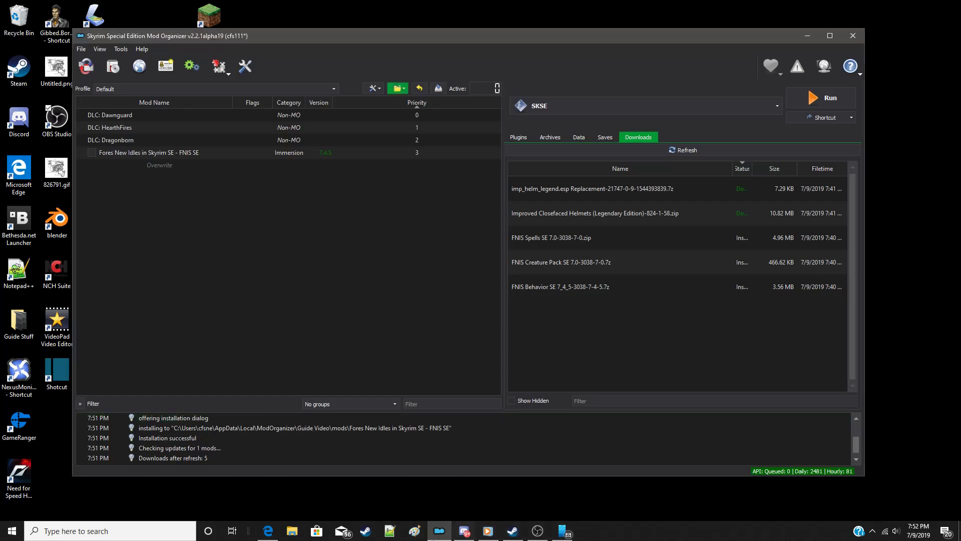
left_click(268, 531)
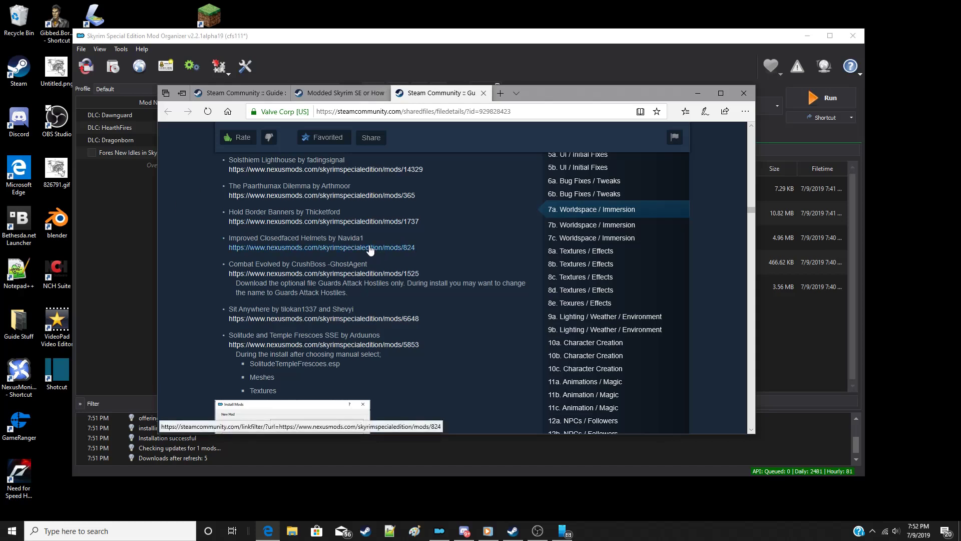
left_click(678, 43)
Install the Improved Closefaced Helmets (Legendary Edition) archive in Mod Organizer with its Data folder set as the data directory.
left_click(590, 214)
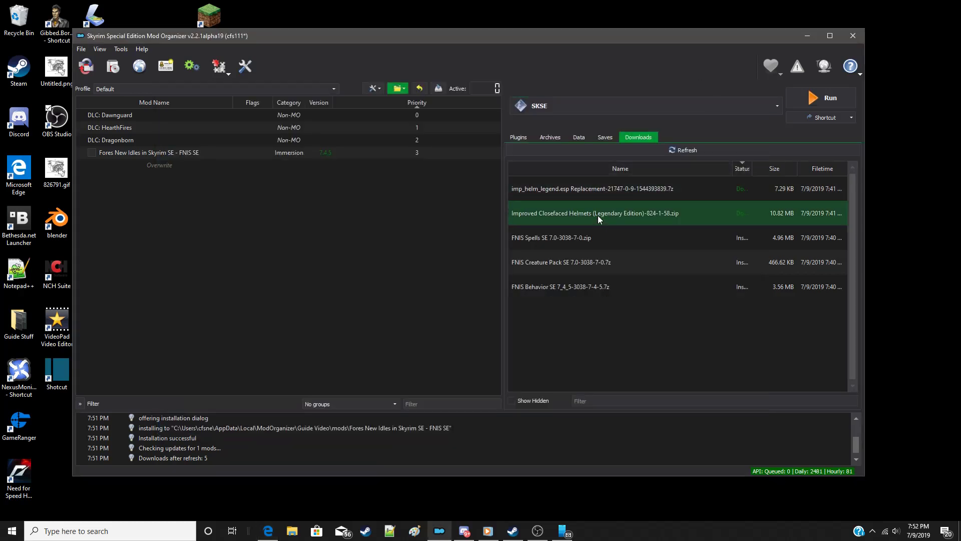
double_click(597, 215)
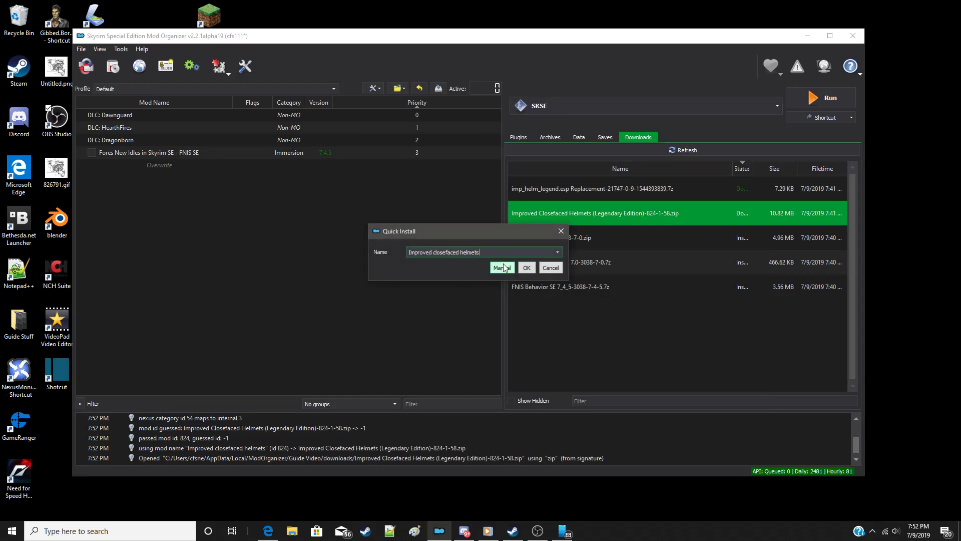
left_click(502, 267)
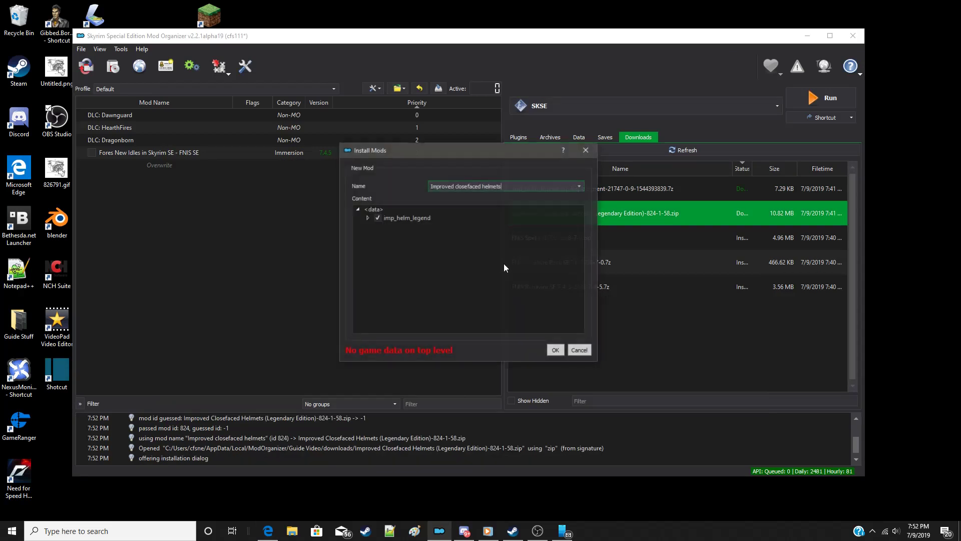
left_click(367, 217)
left_click(378, 226)
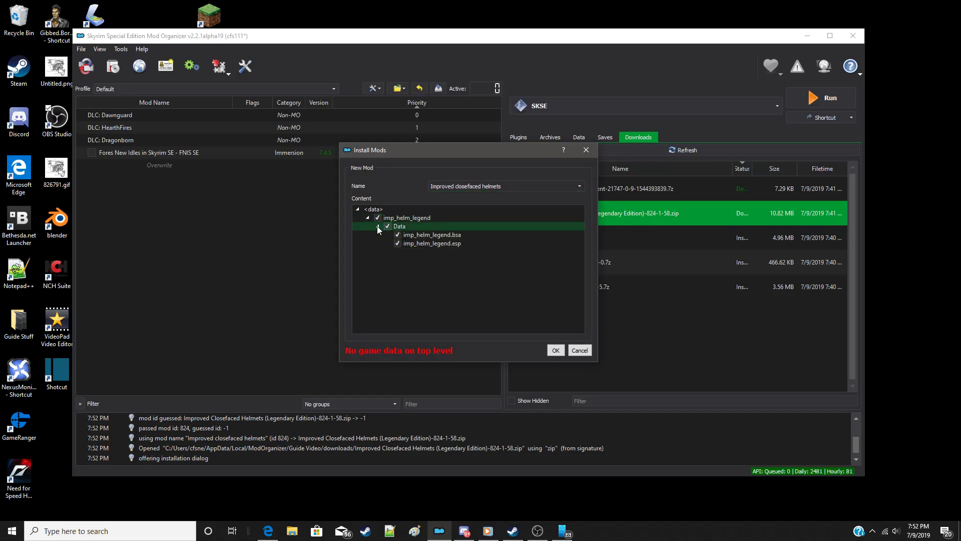
right_click(409, 226)
left_click(423, 230)
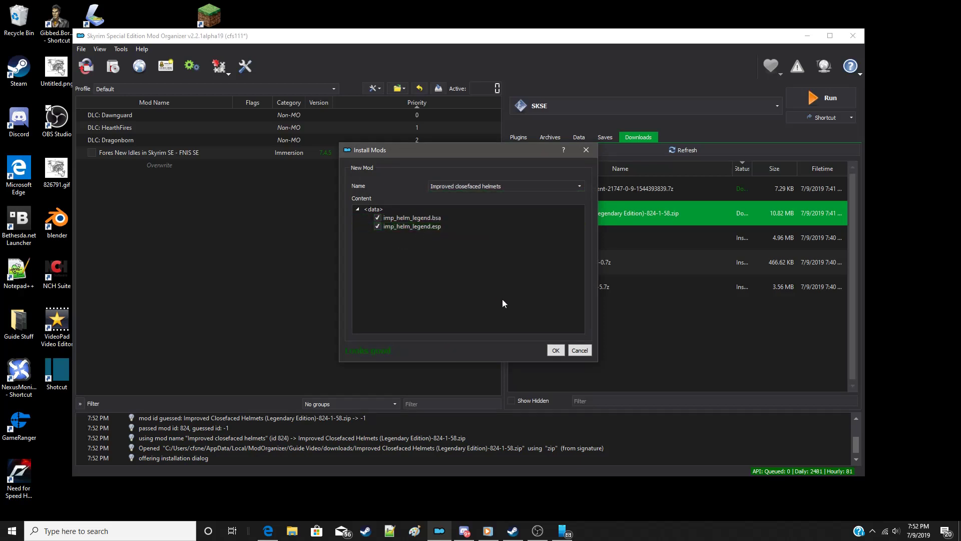
left_click(556, 350)
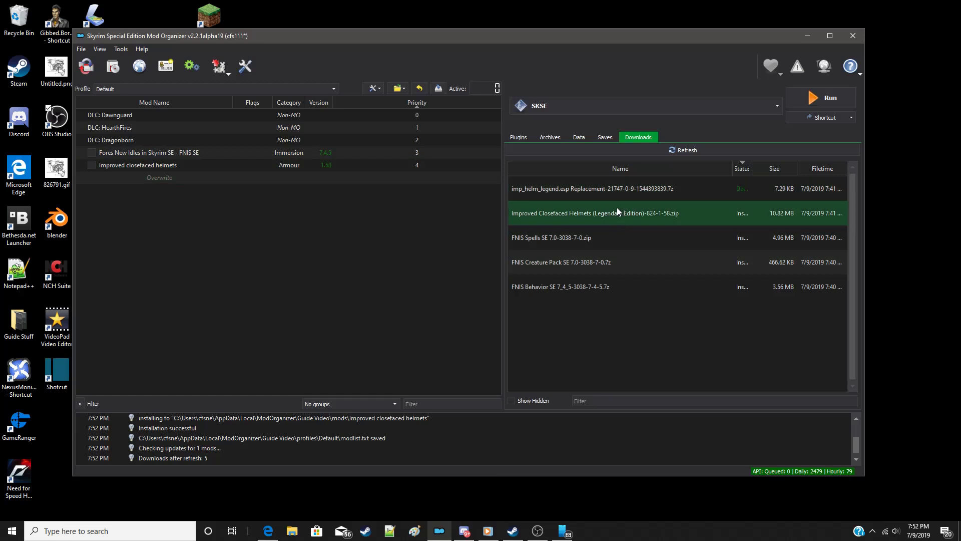
Start installing the imp_helm_legend.esp Replacement archive and change its mod name to "Improved closefaced helmets".
mouse_move(618, 193)
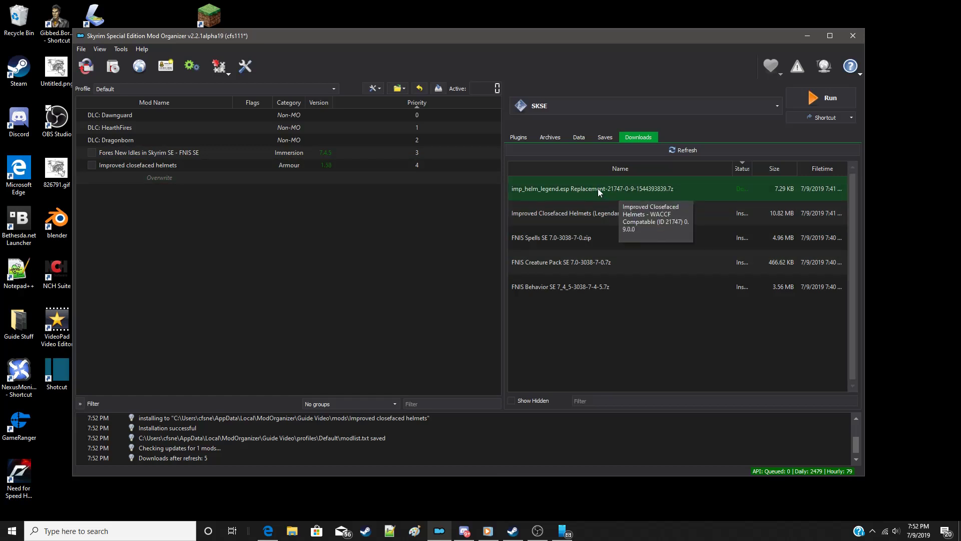
double_click(598, 188)
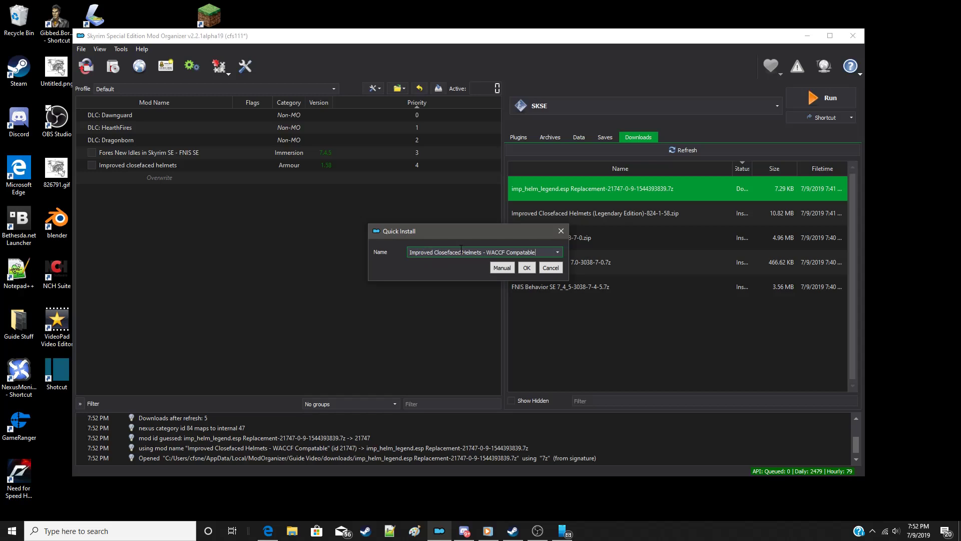
left_click(558, 252)
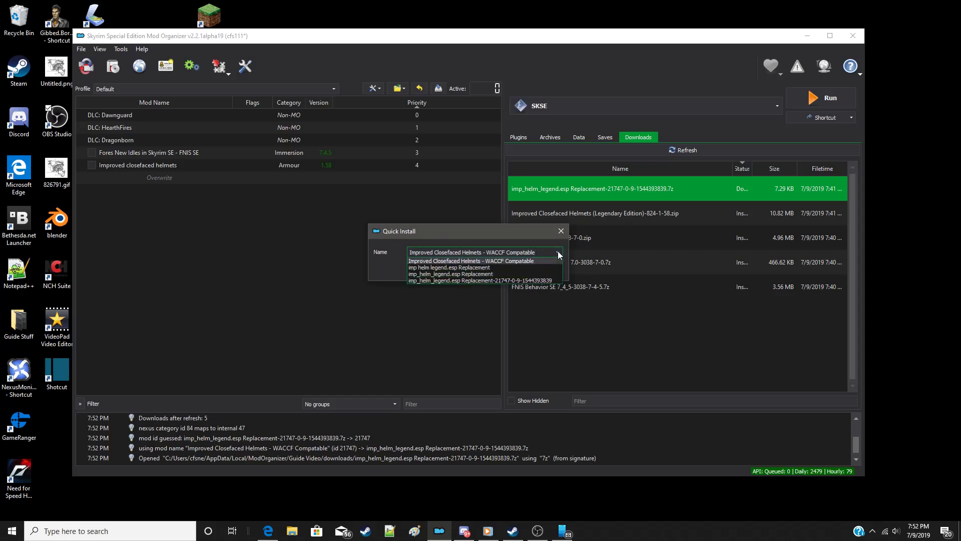
left_click(558, 251)
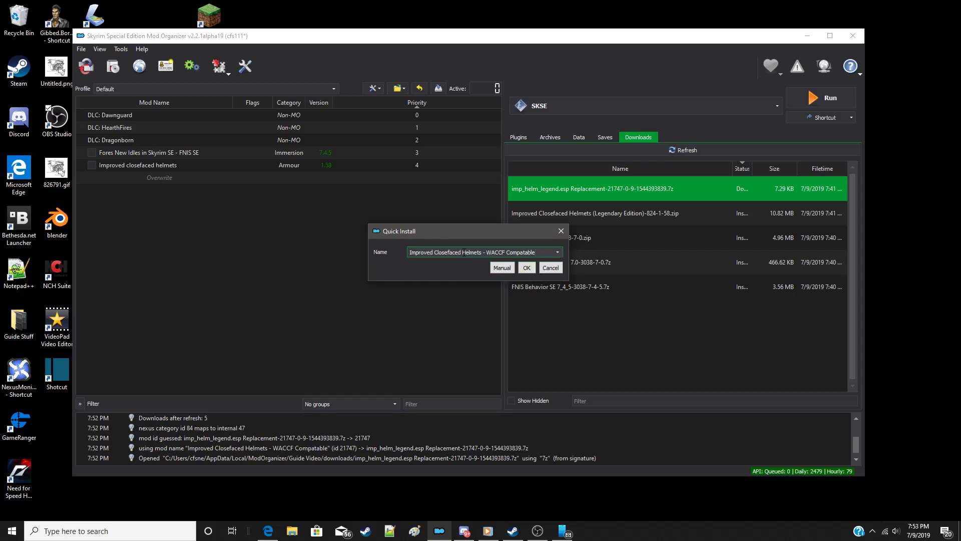
left_click_drag(481, 251, 538, 252)
key("BackSpace")
key("ctrl+Left")
key("ctrl+Left")
key("Delete")
type("c")
key("ctrl+Right")
key("Delete")
type("h")
Review the replacement archive's contents manually and merge it into the existing Improved closefaced helmets mod.
left_click(502, 268)
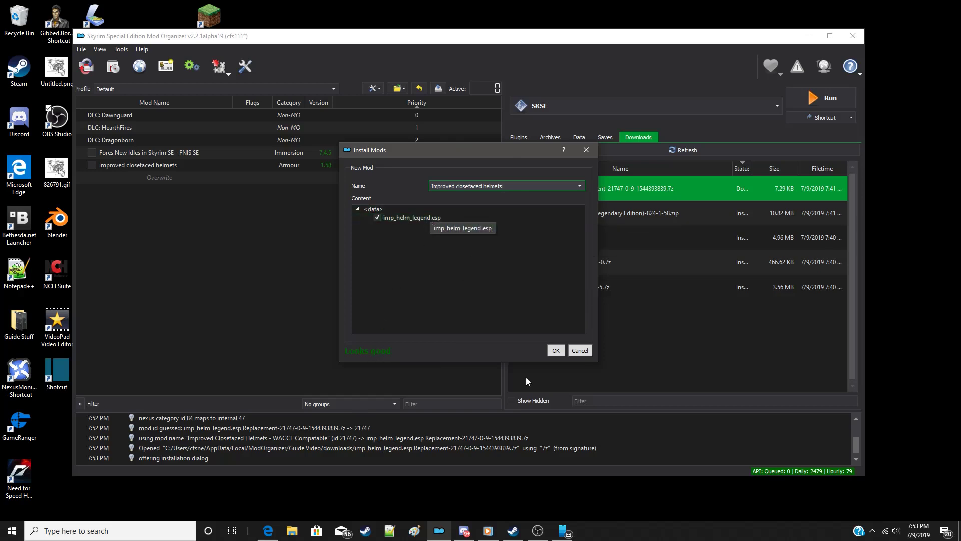
left_click(555, 351)
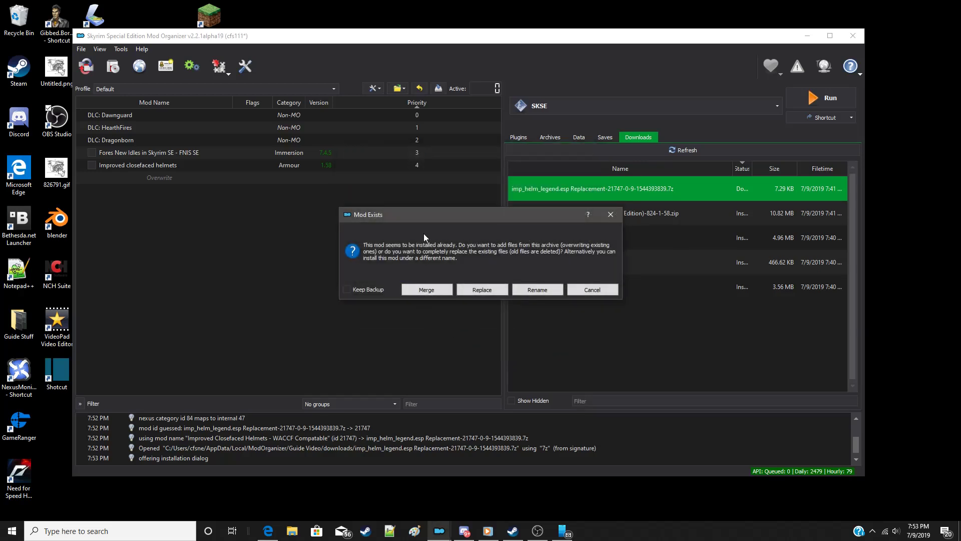
left_click(424, 290)
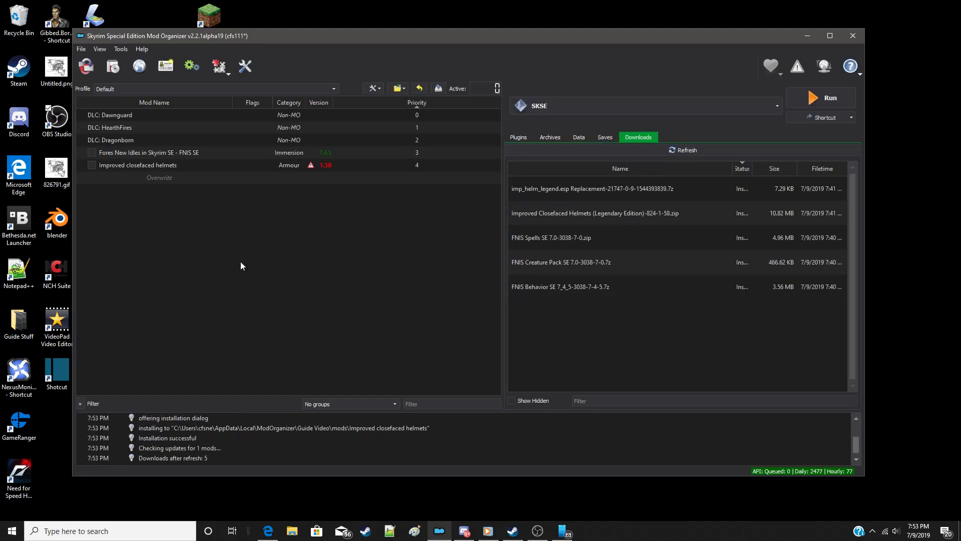
Open the mods folder and examine the files in the Improved closefaced helmets folder, then return to the mod list.
left_click(399, 89)
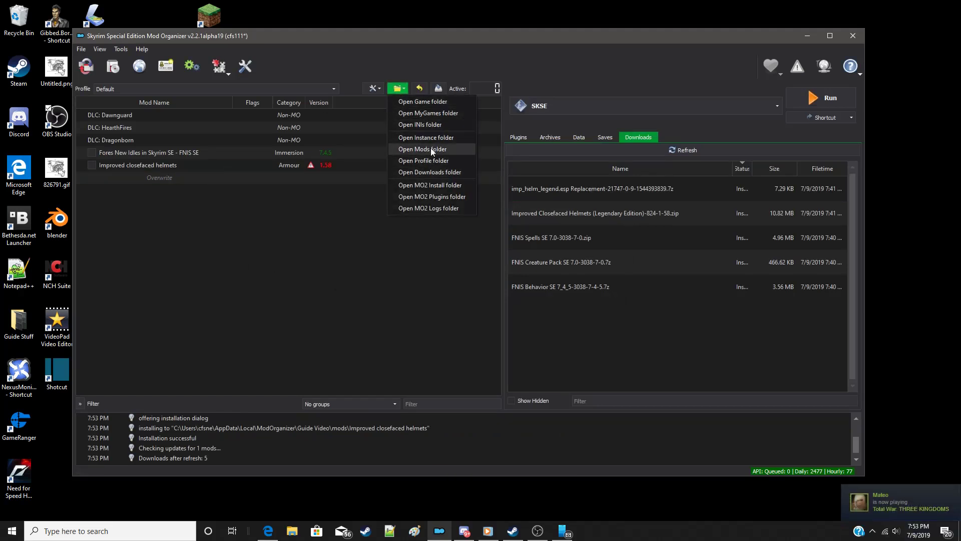
left_click(430, 148)
double_click(322, 179)
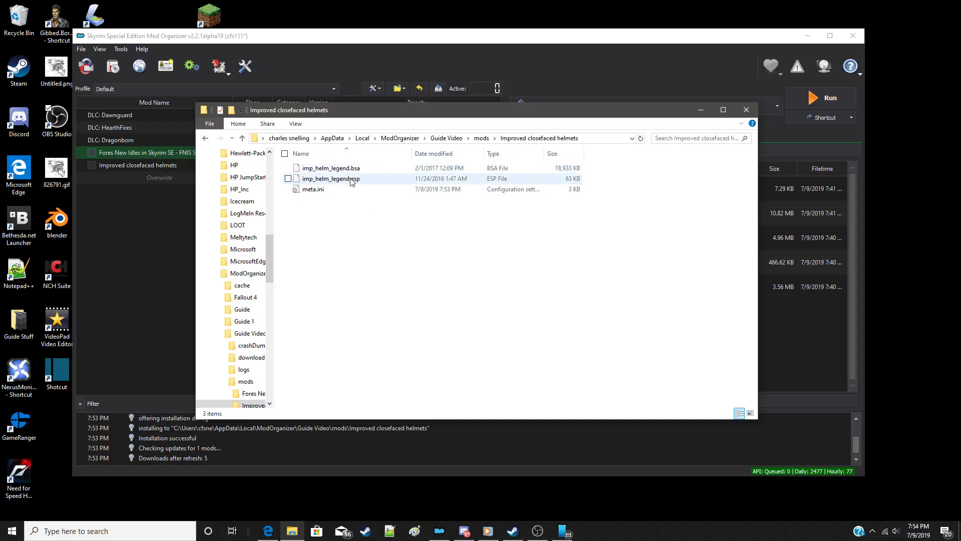
left_click(745, 110)
left_click(129, 168)
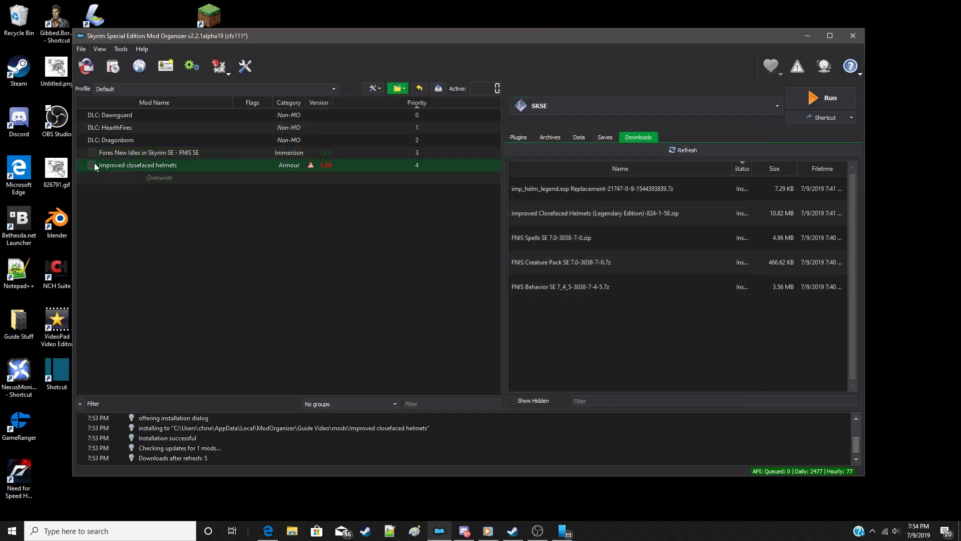